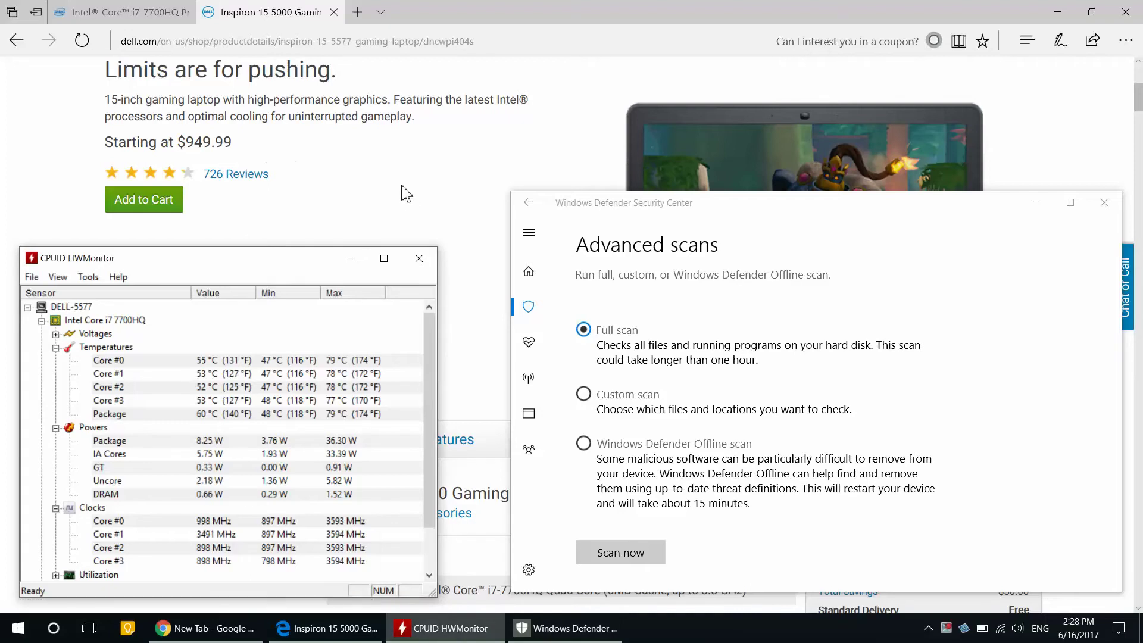
Show the Dell Inspiron 5000 Gaming page's i7-7700HQ and Windows 10 Home specs, with the help chat dismissed.
{"action": "left_click", "coordinate": [404, 192]}
{"action": "scroll", "coordinate": [397, 261], "scroll_direction": "up", "scroll_amount": 4}
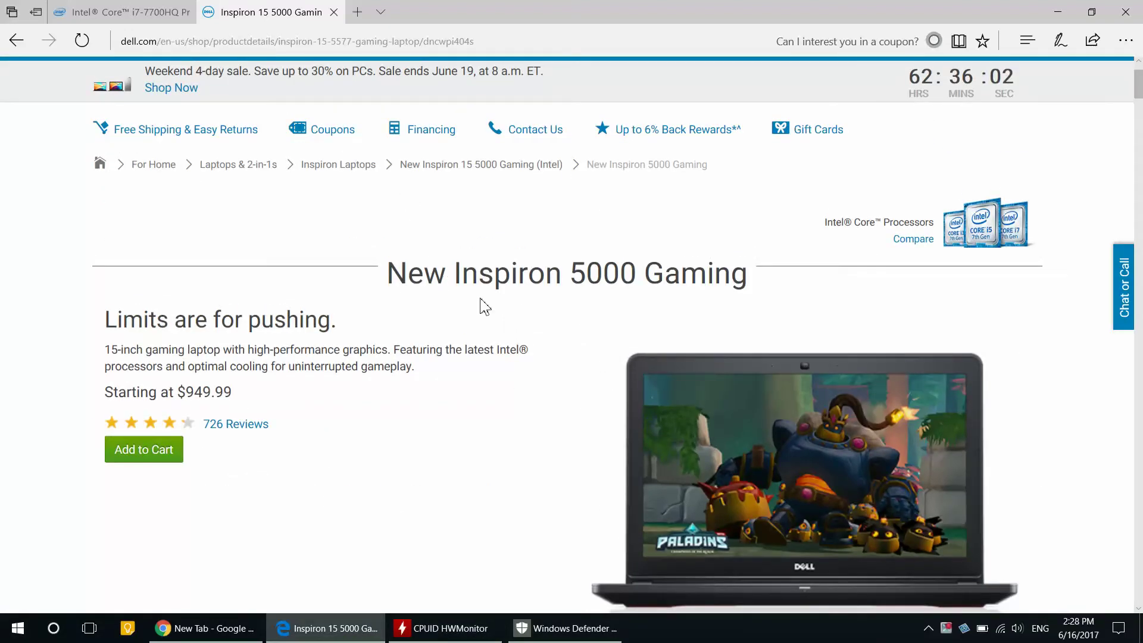
{"action": "scroll", "coordinate": [503, 304], "scroll_direction": "down", "scroll_amount": 8}
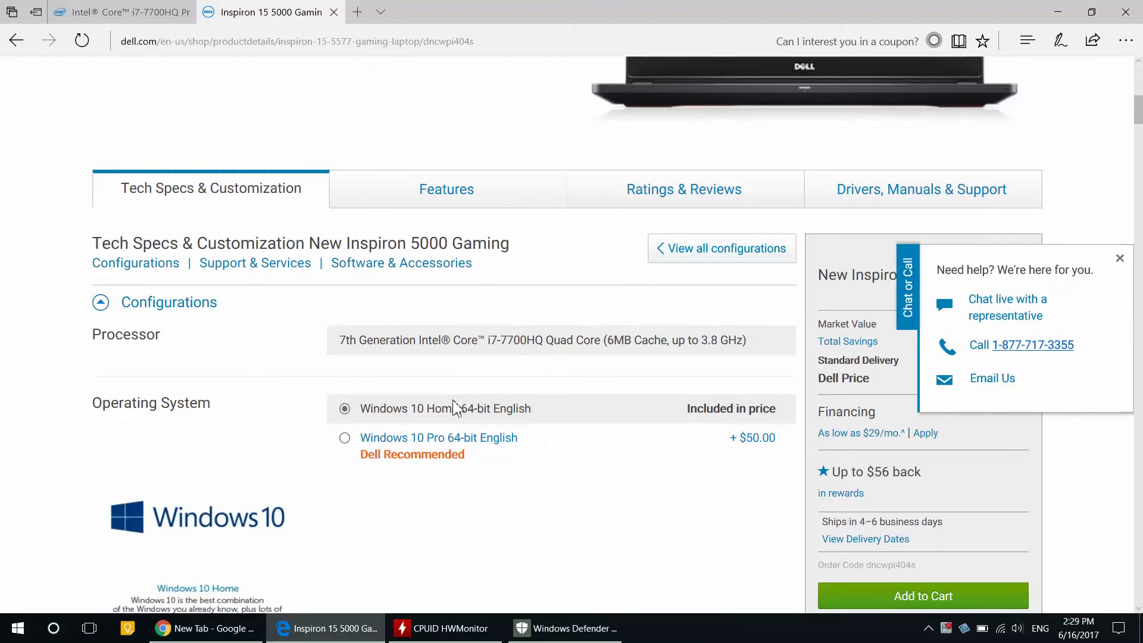
{"action": "left_click", "coordinate": [1119, 260]}
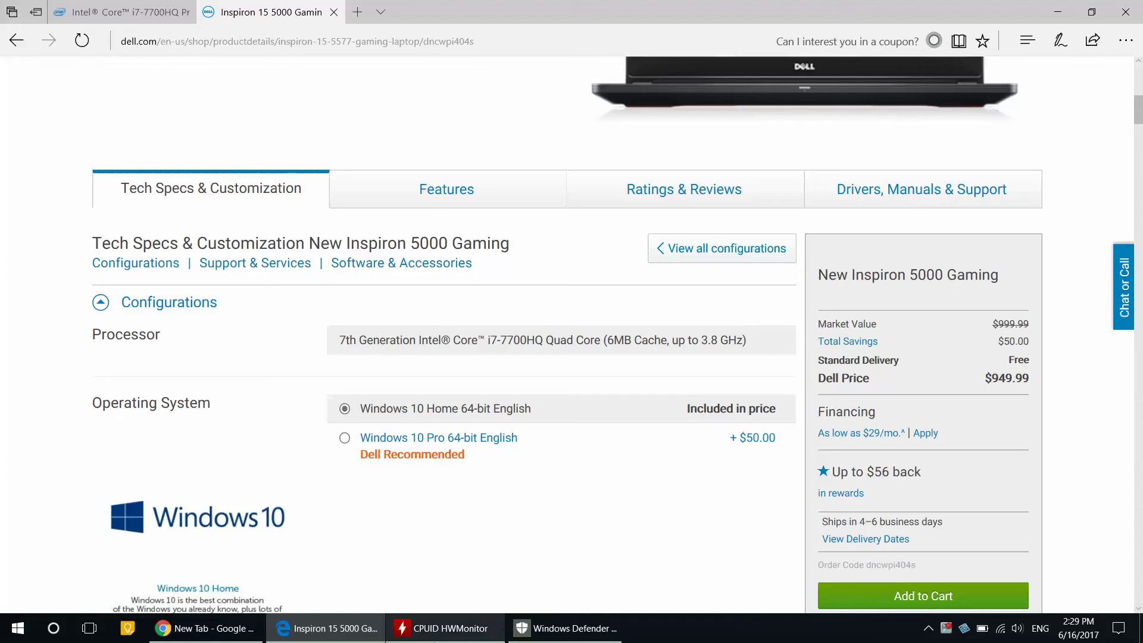
{"action": "mouse_move", "coordinate": [456, 633]}
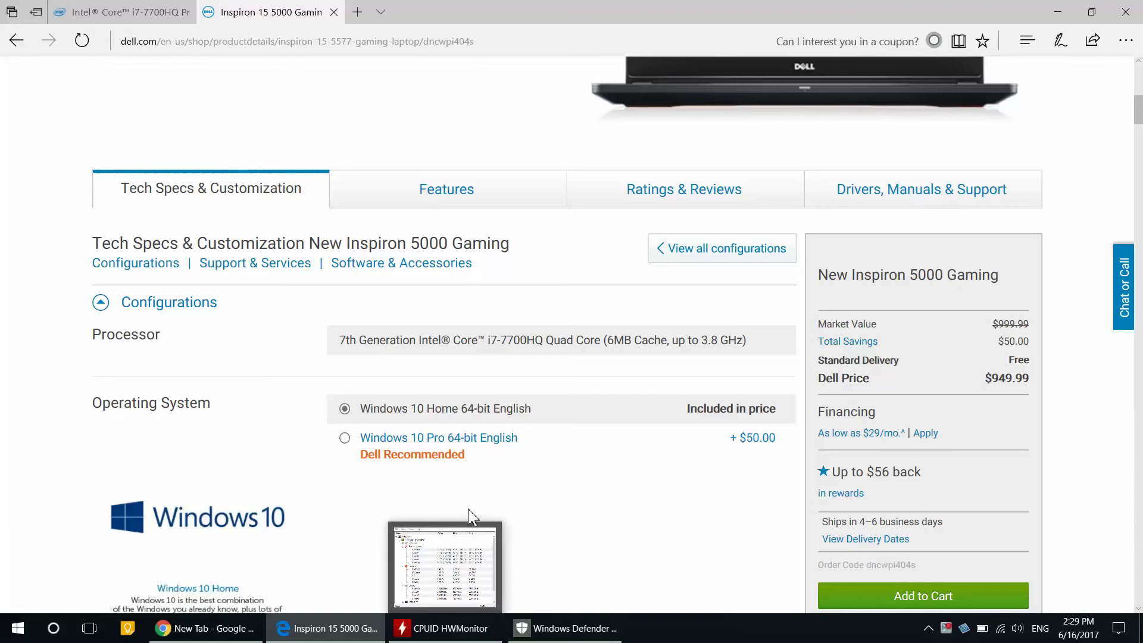
Restore HWMonitor and Defender's Advanced scans window, moving HWMonitor slightly higher.
{"action": "left_click", "coordinate": [436, 640]}
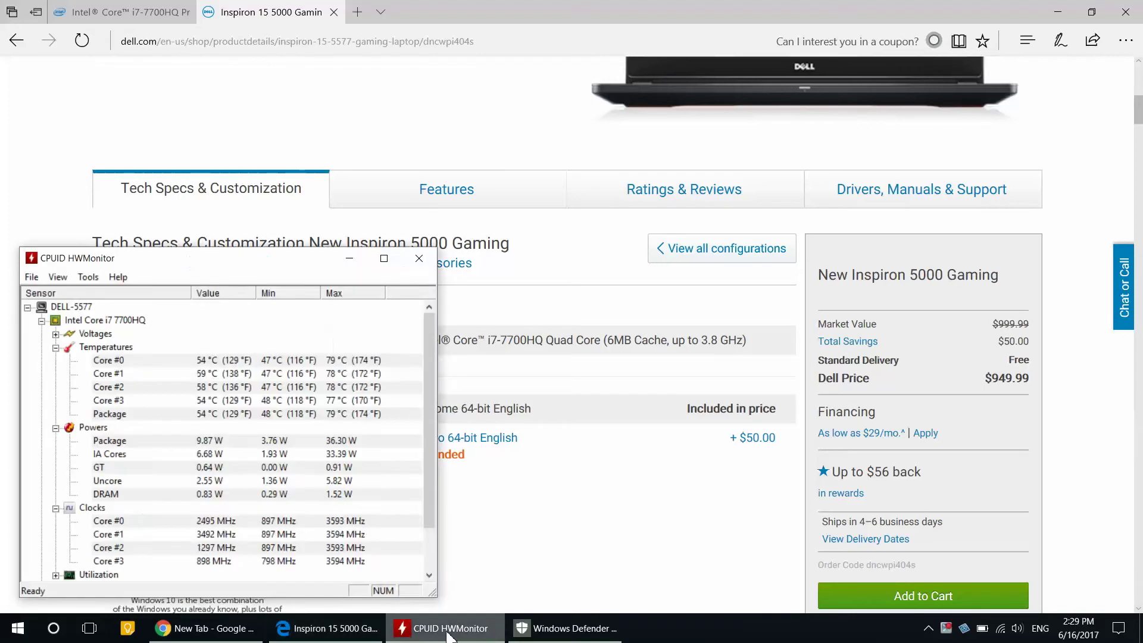
{"action": "left_click", "coordinate": [572, 640]}
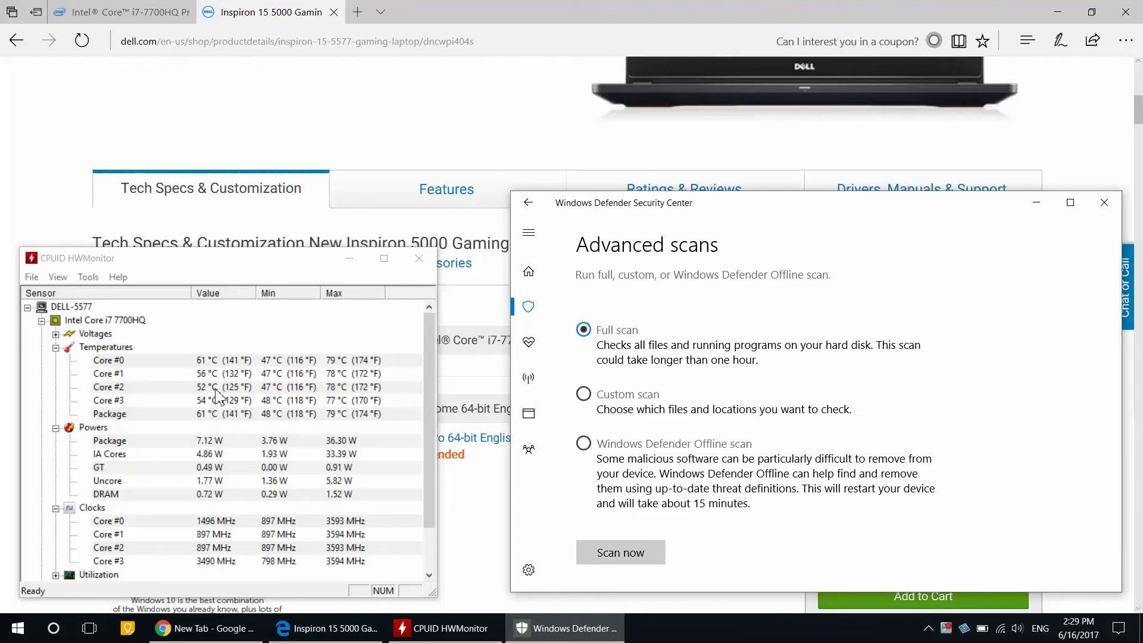
{"action": "mouse_move", "coordinate": [172, 272]}
{"action": "left_mouse_down"}
{"action": "mouse_move", "coordinate": [184, 263]}
{"action": "mouse_move", "coordinate": [161, 257]}
{"action": "mouse_move", "coordinate": [175, 266]}
{"action": "left_mouse_up"}
Highlight HWMonitor's Core #0 temperature, Package power and Powers readings, and nudge Defender up-left.
{"action": "left_click", "coordinate": [133, 350]}
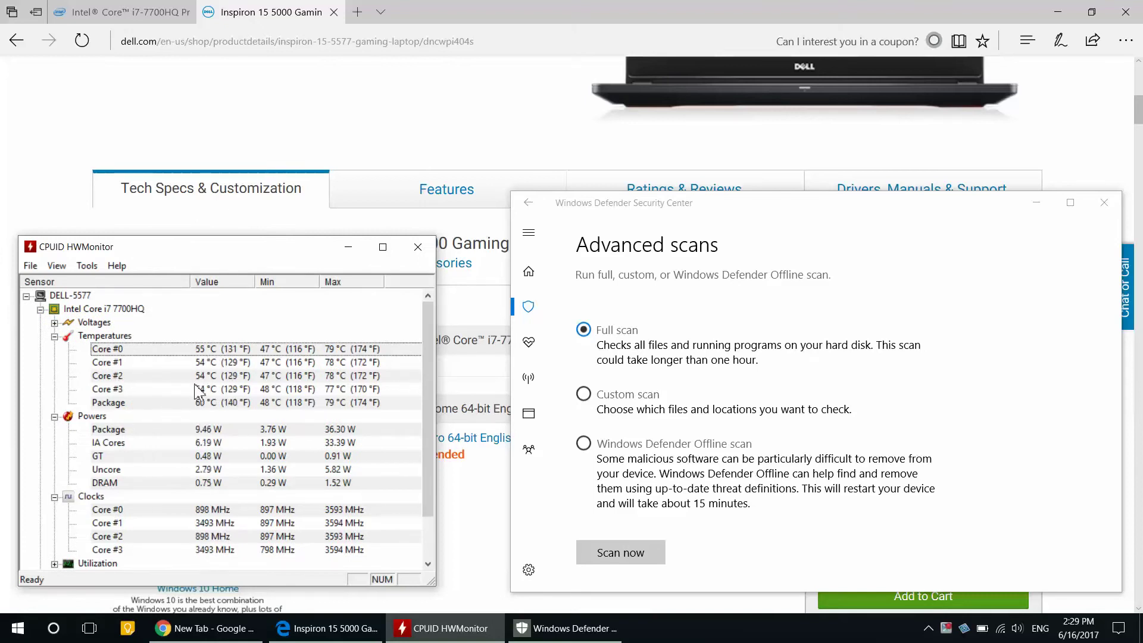
{"action": "left_click", "coordinate": [117, 431]}
{"action": "left_click", "coordinate": [80, 415]}
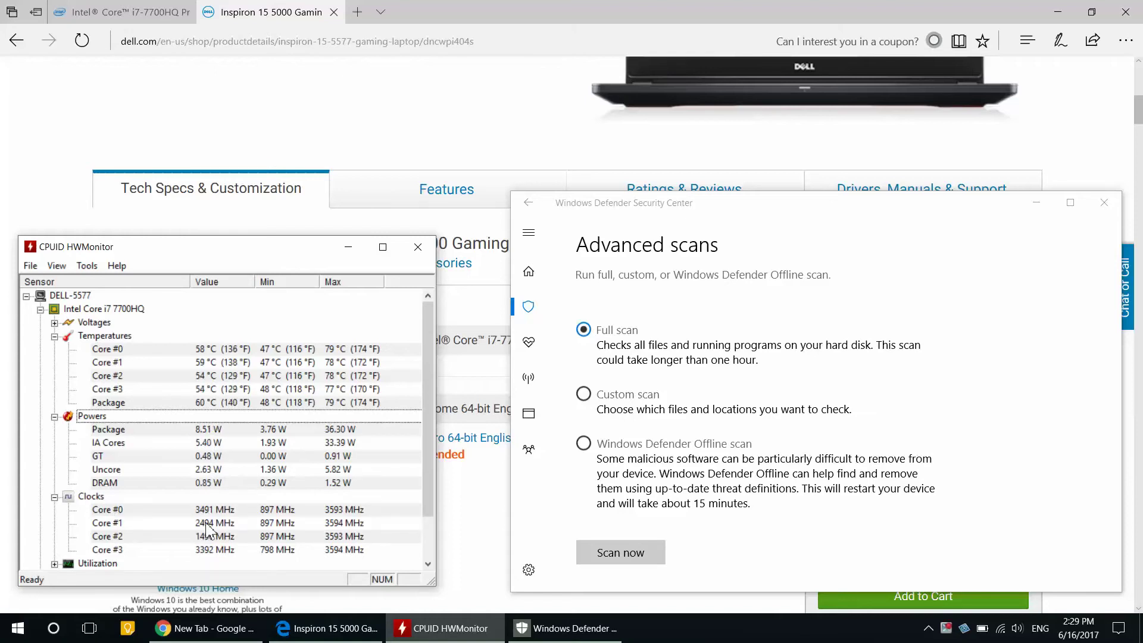
{"action": "left_click_drag", "start_coordinate": [759, 208], "coordinate": [754, 203]}
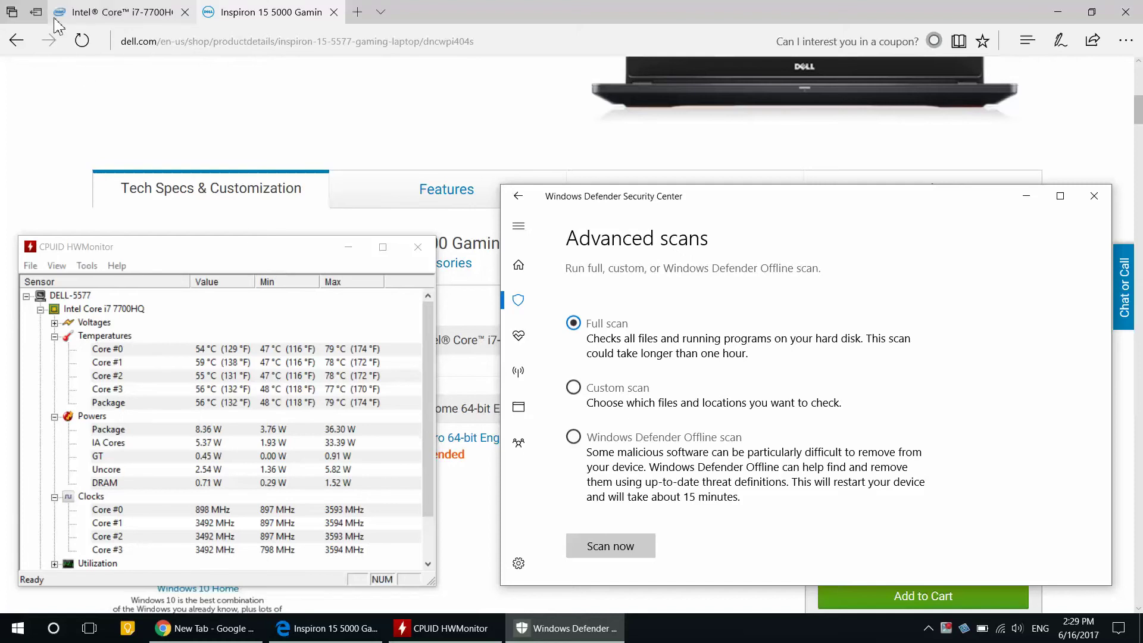
Check the i7-7700HQ TDP on Intel ARK, then bring HWMonitor and Defender back on top.
{"action": "left_click", "coordinate": [78, 11]}
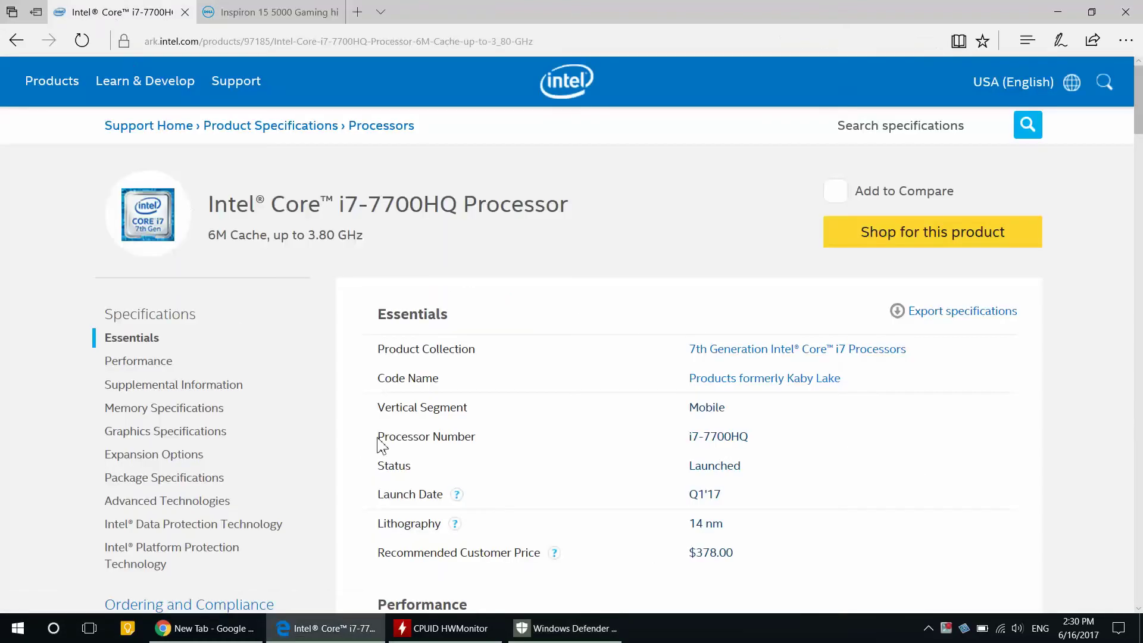
{"action": "left_click_drag", "start_coordinate": [366, 206], "coordinate": [454, 209]}
{"action": "scroll", "coordinate": [452, 214], "scroll_direction": "down", "scroll_amount": 2}
{"action": "scroll", "coordinate": [452, 220], "scroll_direction": "down", "scroll_amount": 4}
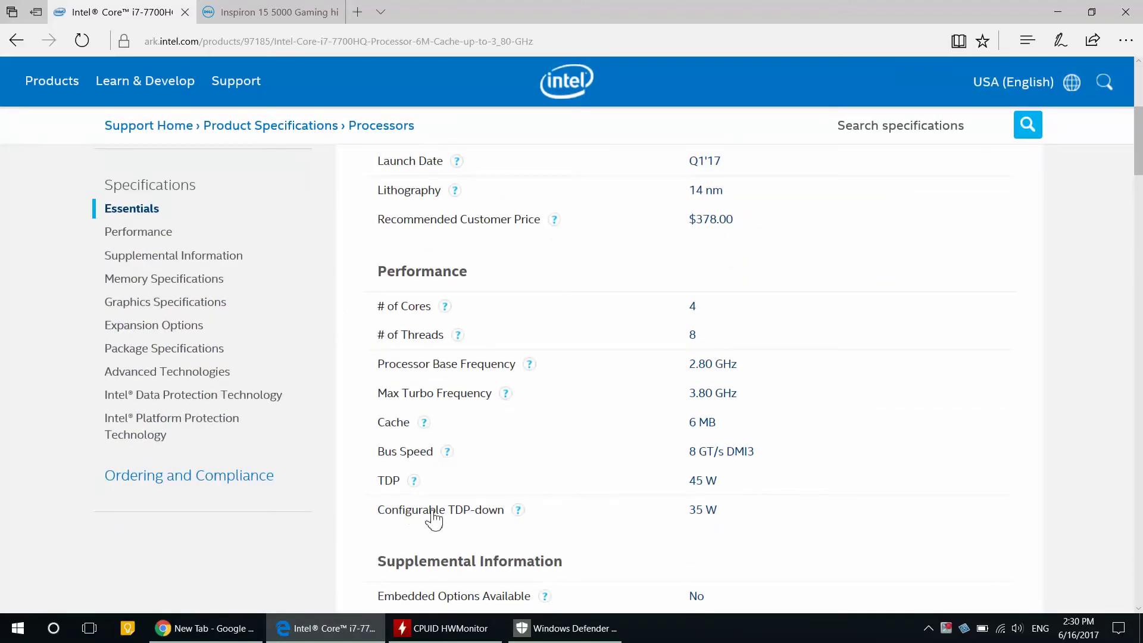
{"action": "scroll", "coordinate": [452, 521], "scroll_direction": "up", "scroll_amount": 6}
{"action": "left_click", "coordinate": [443, 628]}
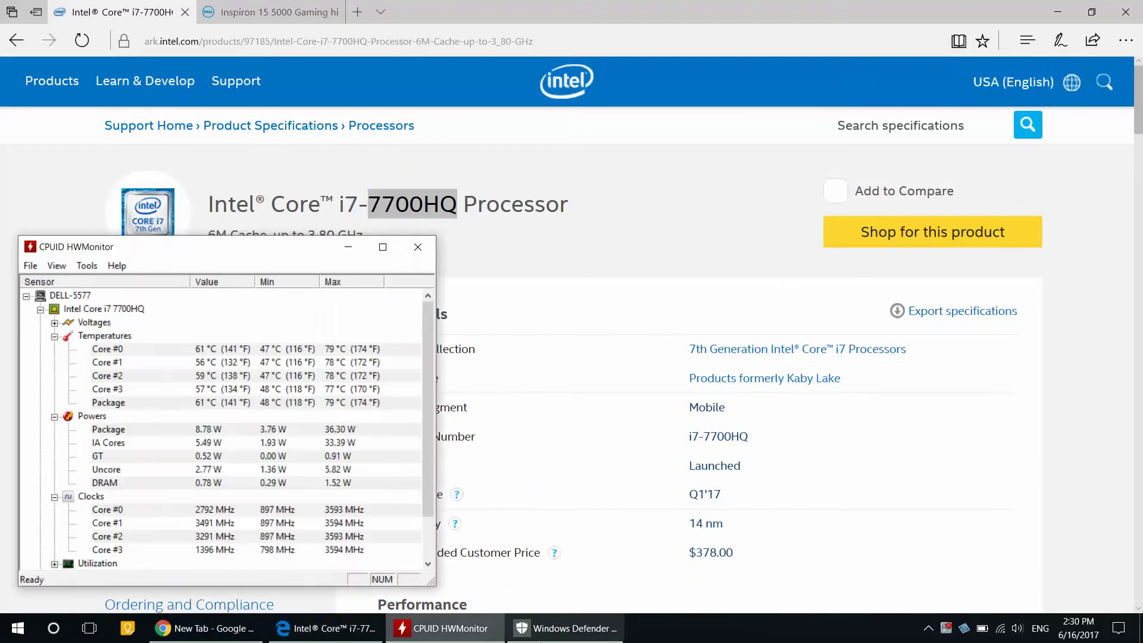
{"action": "left_click", "coordinate": [580, 635]}
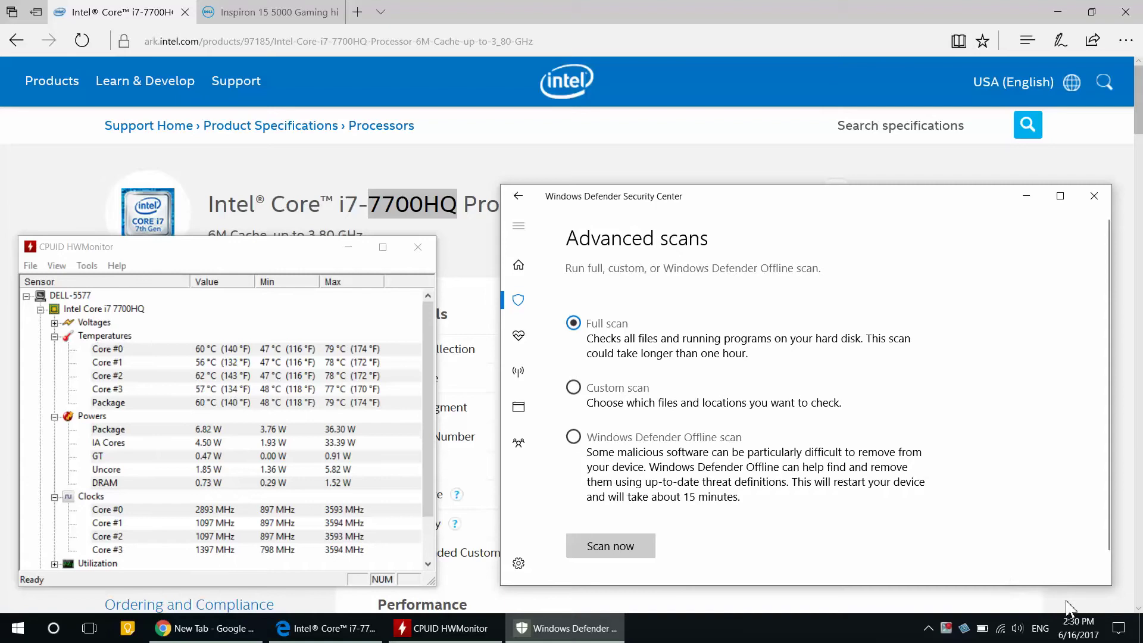
{"action": "mouse_move", "coordinate": [1078, 638]}
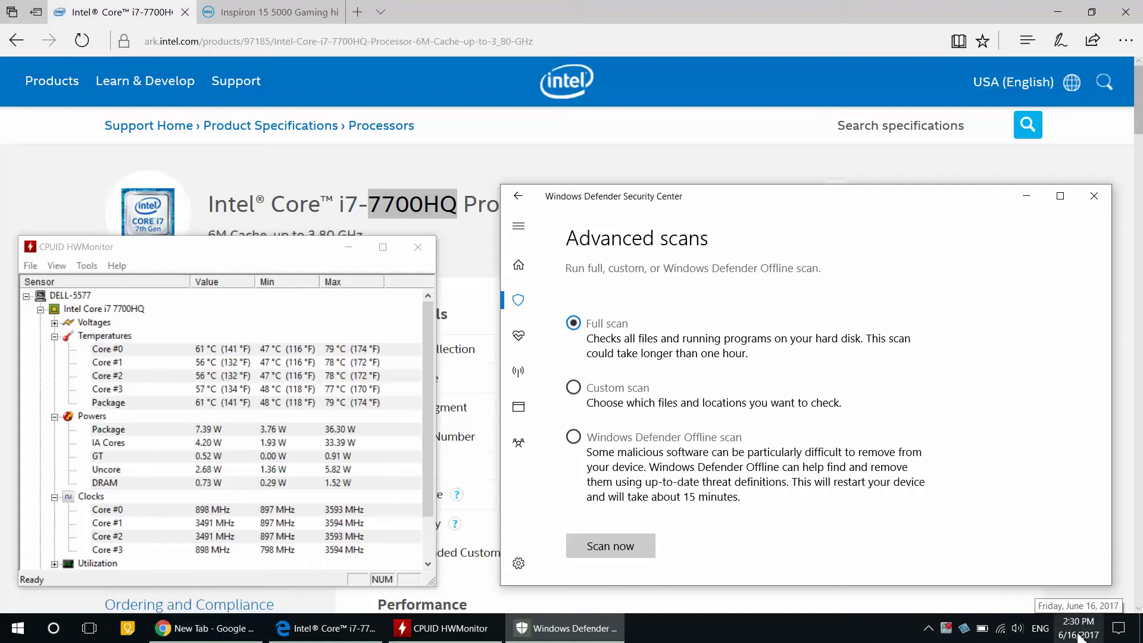
{"action": "left_click", "coordinate": [1119, 628]}
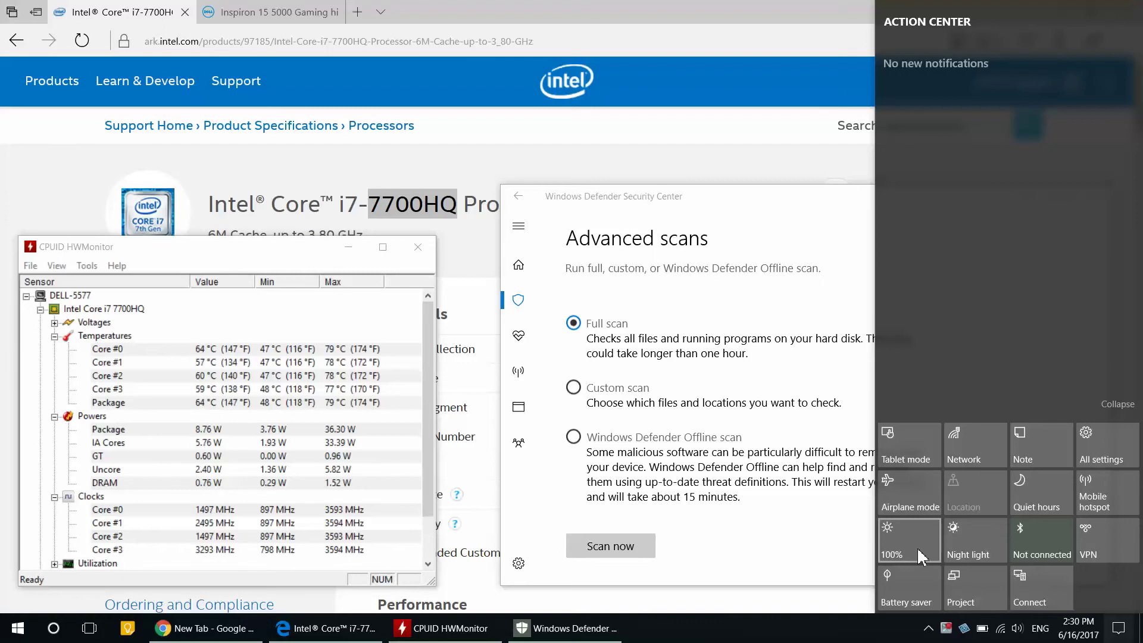
{"action": "left_click", "coordinate": [917, 548]}
{"action": "left_click", "coordinate": [918, 547]}
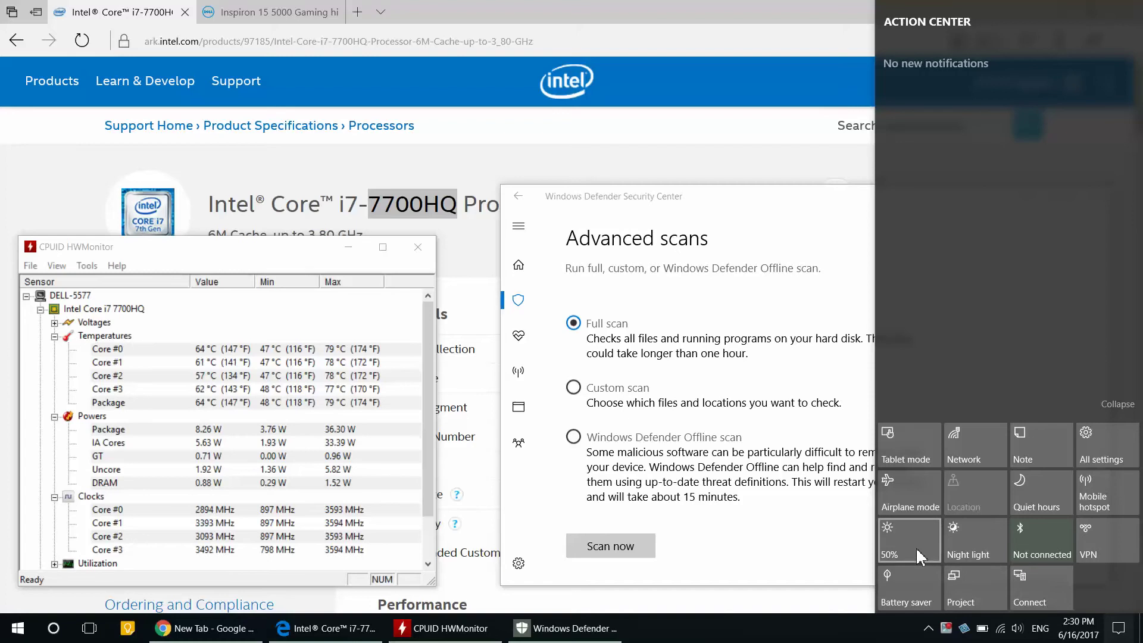
{"action": "left_click", "coordinate": [916, 545]}
{"action": "left_click", "coordinate": [920, 539]}
{"action": "left_click", "coordinate": [781, 536]}
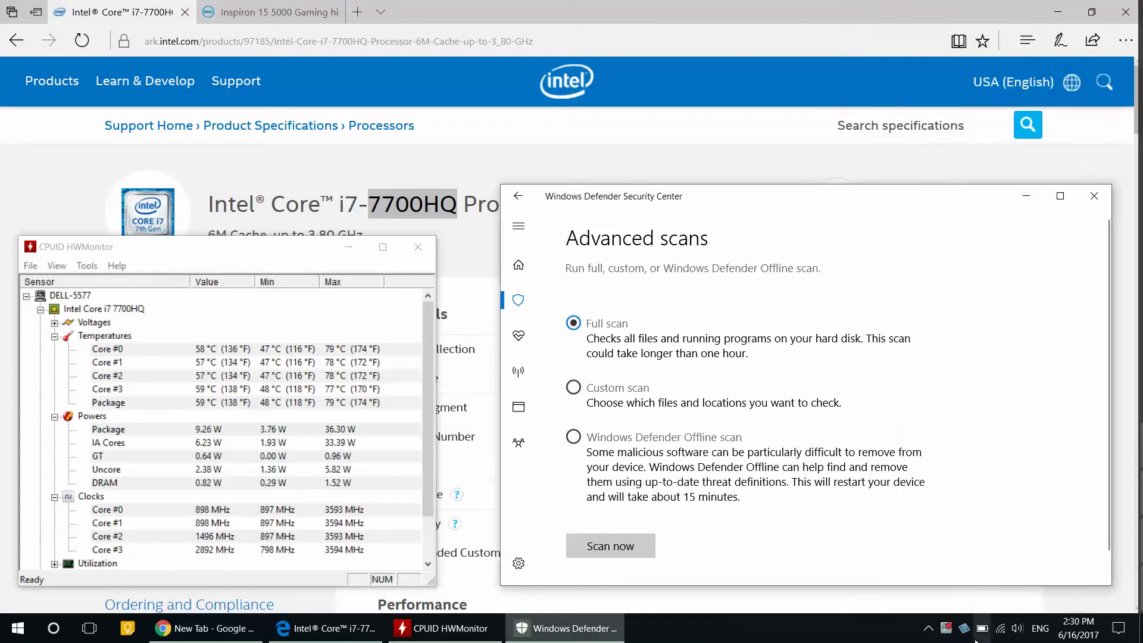
{"action": "right_click", "coordinate": [828, 634]}
{"action": "left_click", "coordinate": [861, 559]}
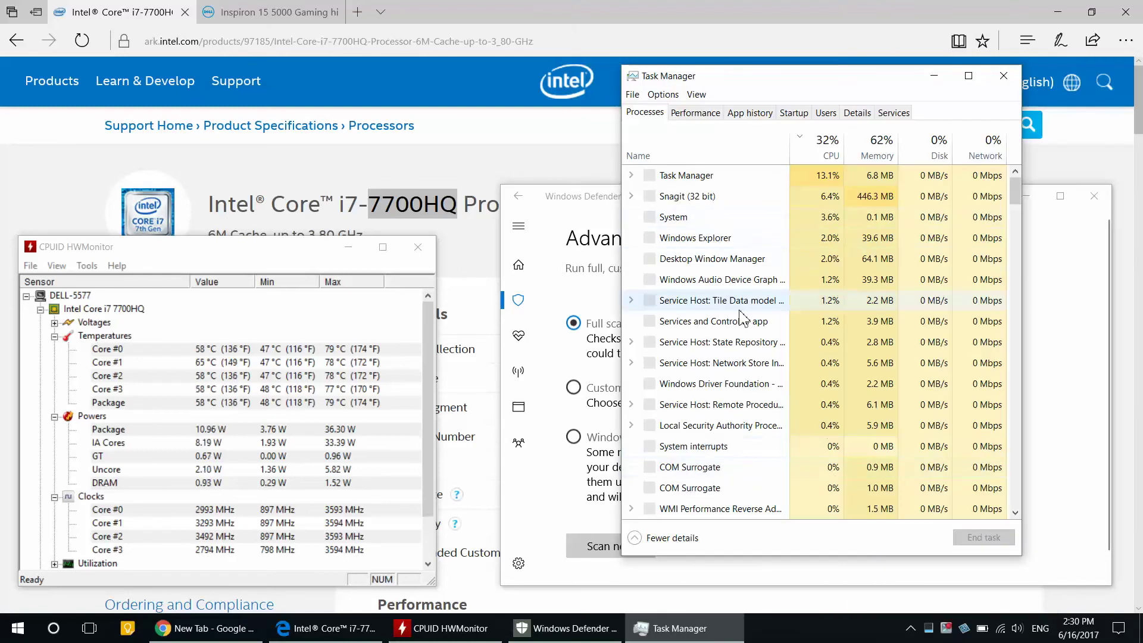
{"action": "scroll", "coordinate": [731, 311], "scroll_direction": "down", "scroll_amount": 8}
{"action": "scroll", "coordinate": [737, 428], "scroll_direction": "up", "scroll_amount": 10}
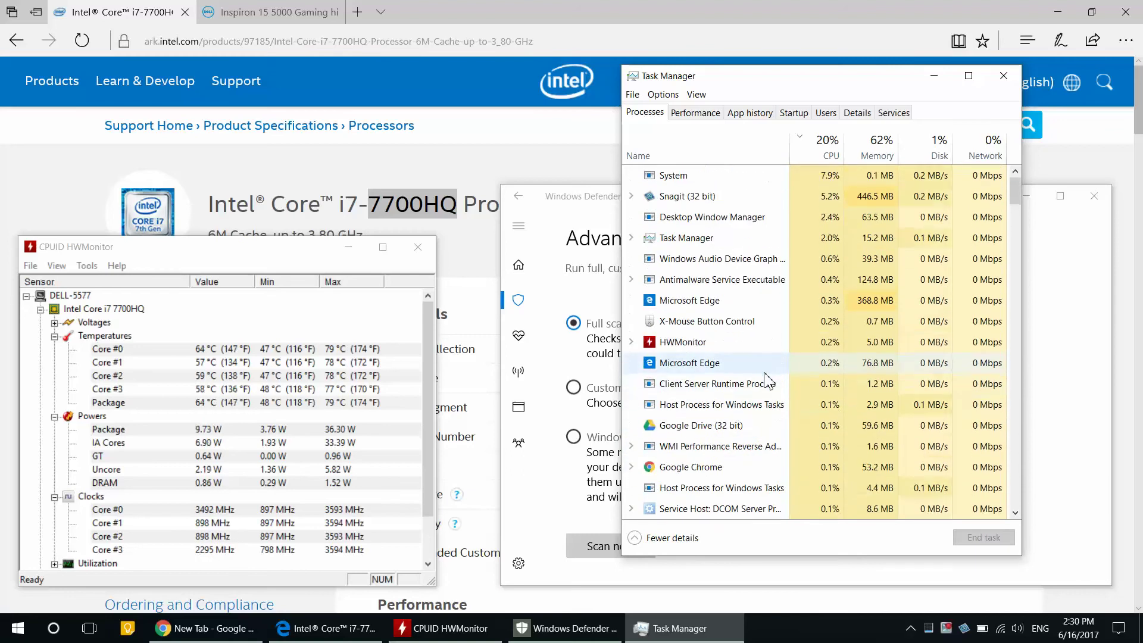
{"action": "left_click", "coordinate": [999, 81]}
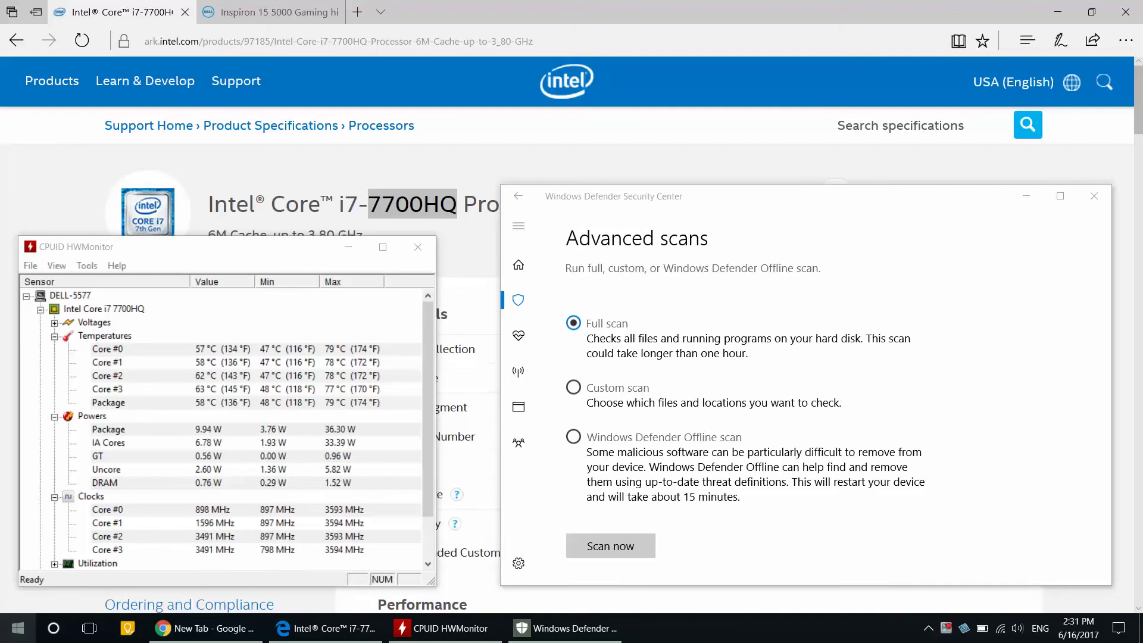
Search 'choose a power' to open the power plan list, and arrange it beside HWMonitor.
{"action": "left_click", "coordinate": [18, 628]}
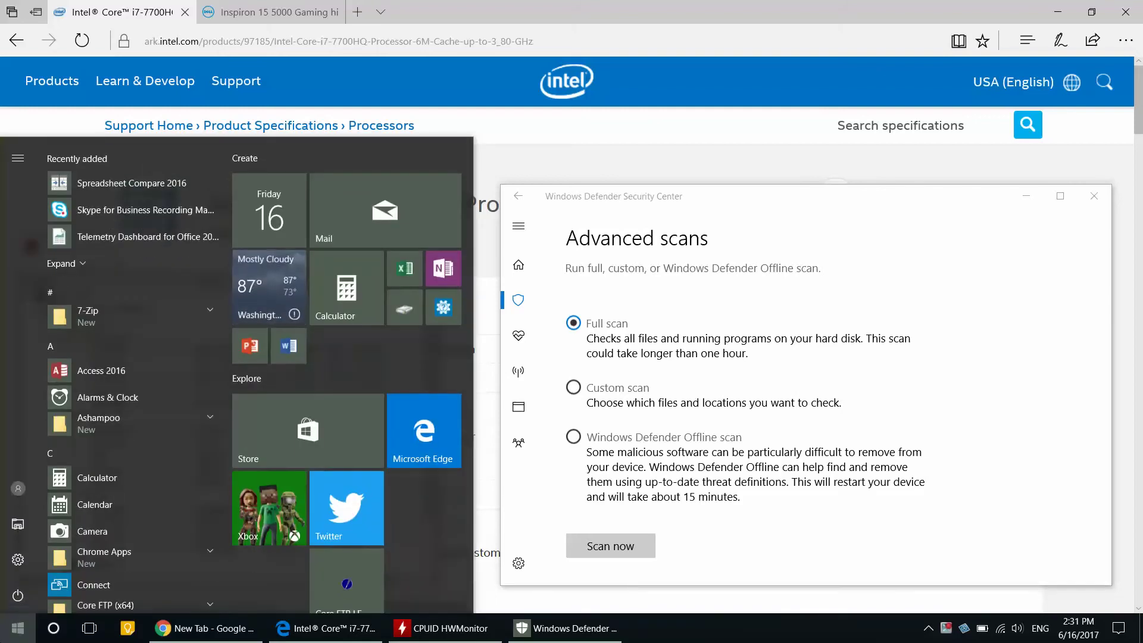
{"action": "type", "text": "choose a power"}
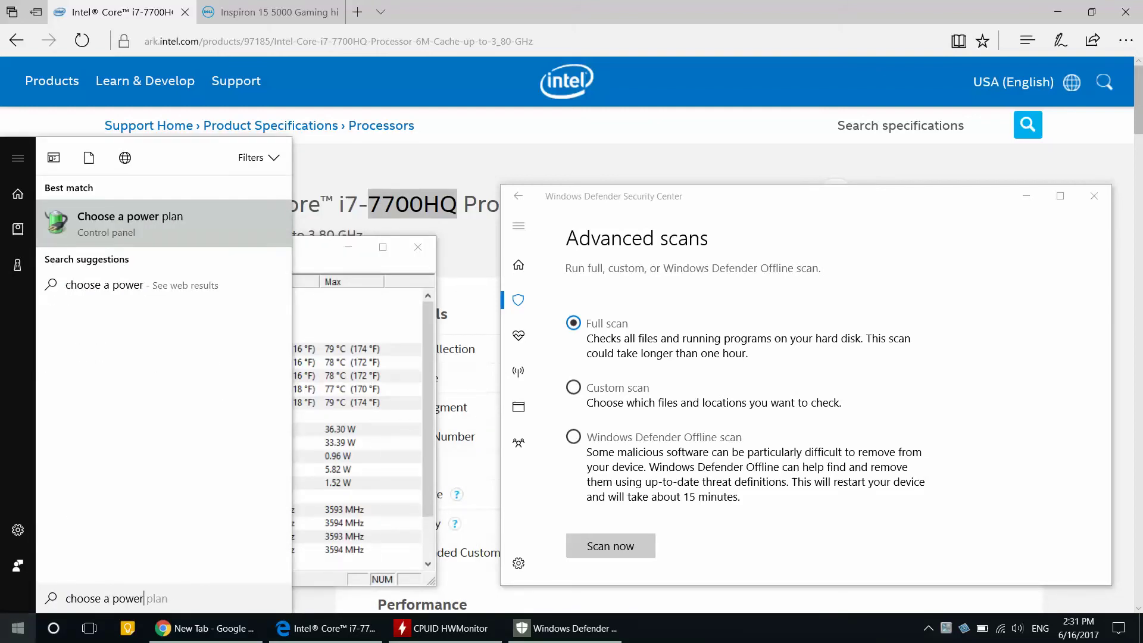
{"action": "left_click", "coordinate": [169, 220]}
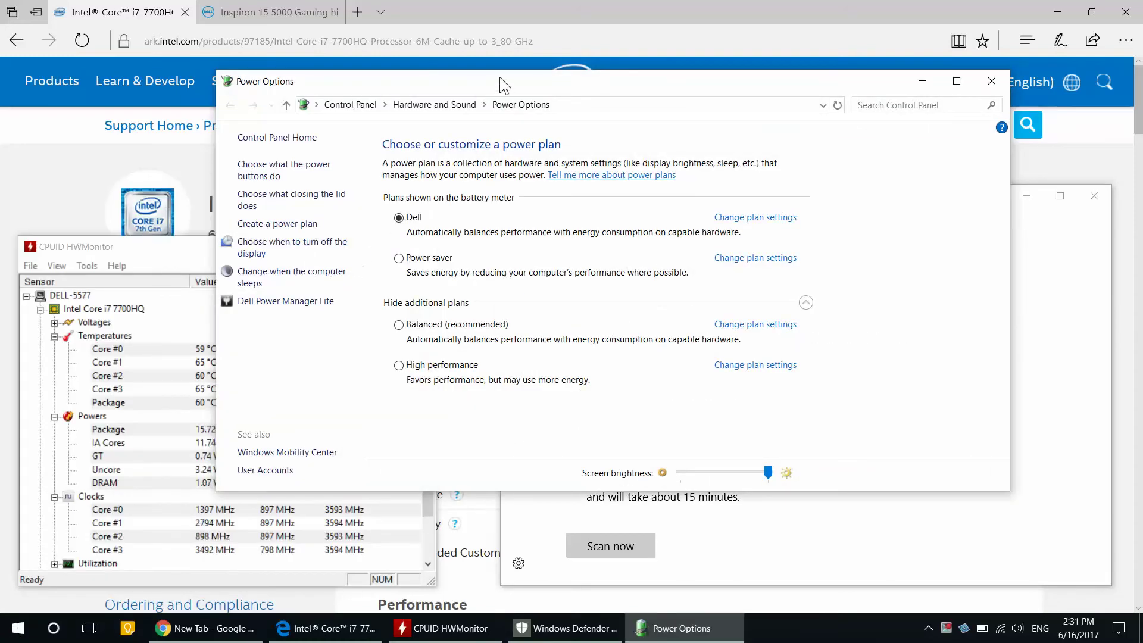
{"action": "left_click_drag", "start_coordinate": [493, 90], "coordinate": [474, 142]}
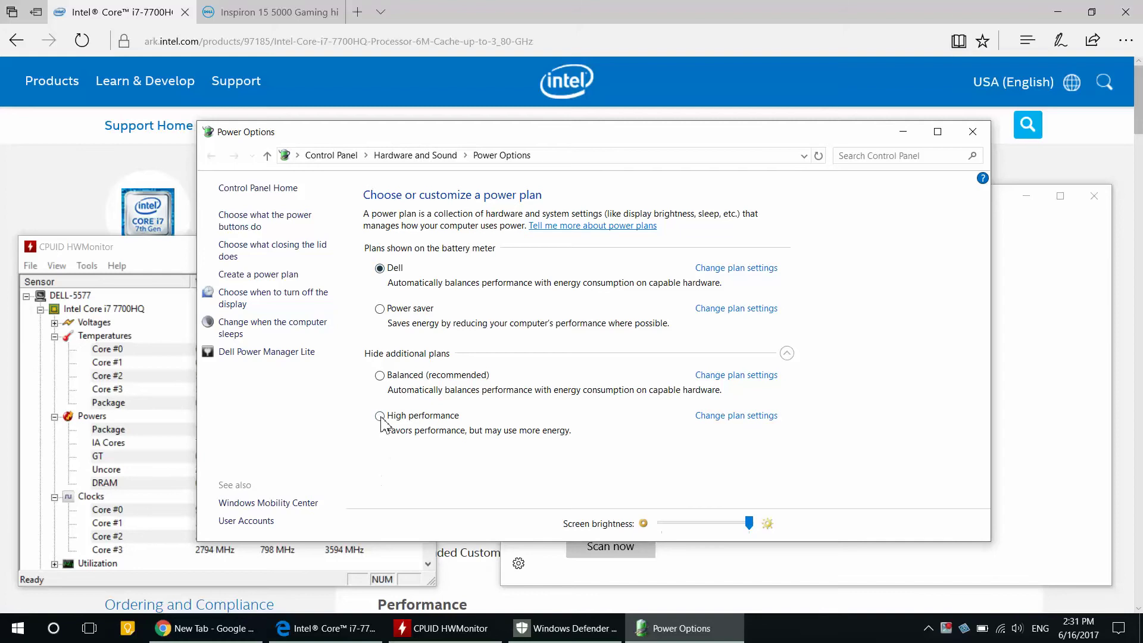
{"action": "left_click_drag", "start_coordinate": [528, 134], "coordinate": [634, 132]}
{"action": "left_click_drag", "start_coordinate": [218, 260], "coordinate": [217, 185]}
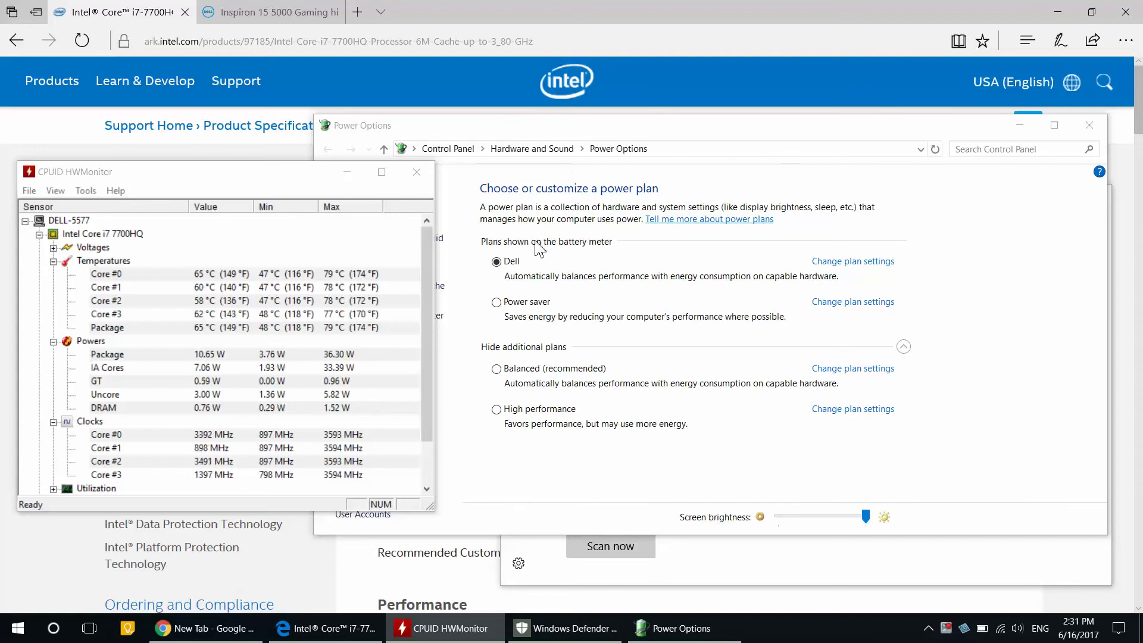
Start and cancel a custom power plan, then make Power saver the active plan.
{"action": "left_click", "coordinate": [455, 327]}
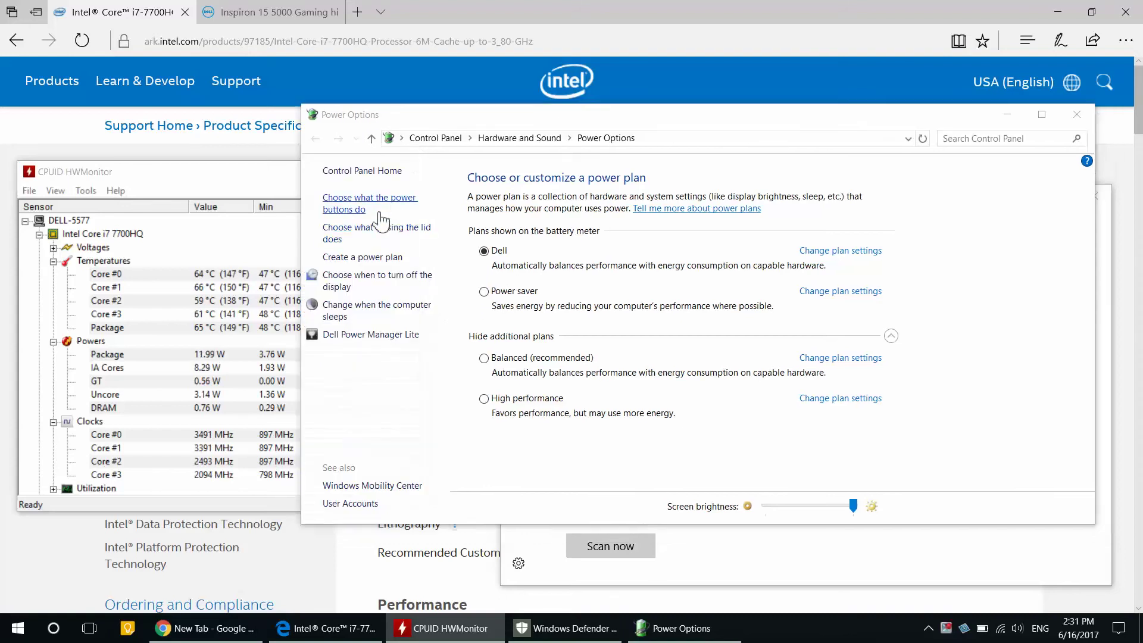
{"action": "left_click", "coordinate": [341, 259]}
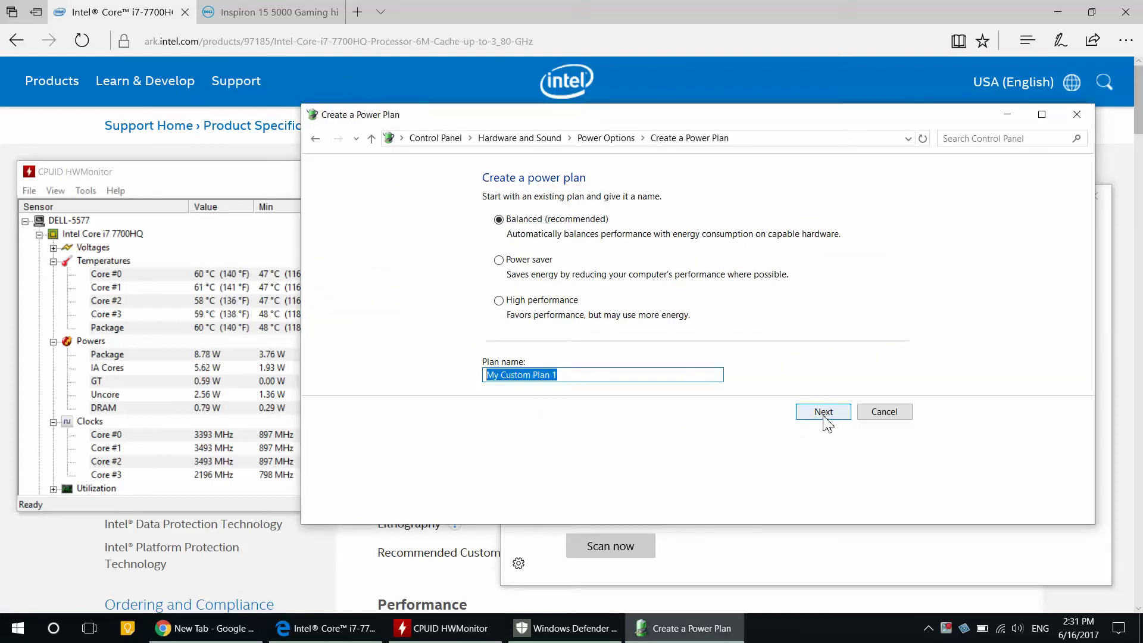
{"action": "left_click", "coordinate": [881, 413]}
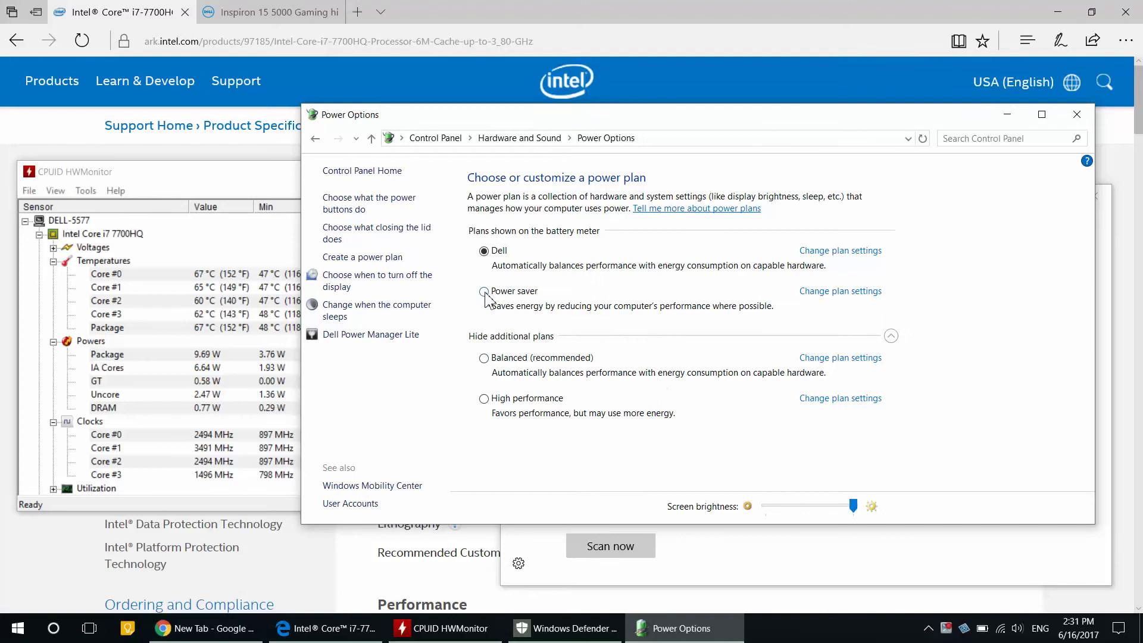
{"action": "left_click", "coordinate": [484, 291]}
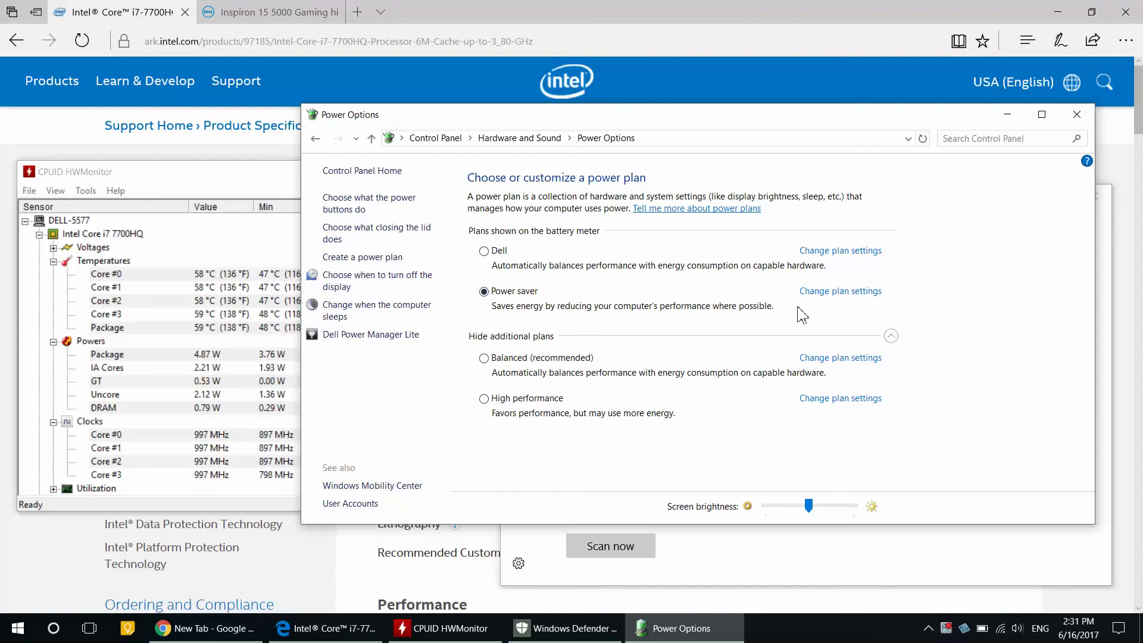
Open Power saver's advanced power settings dialog and move it into clear view.
{"action": "left_click", "coordinate": [825, 293]}
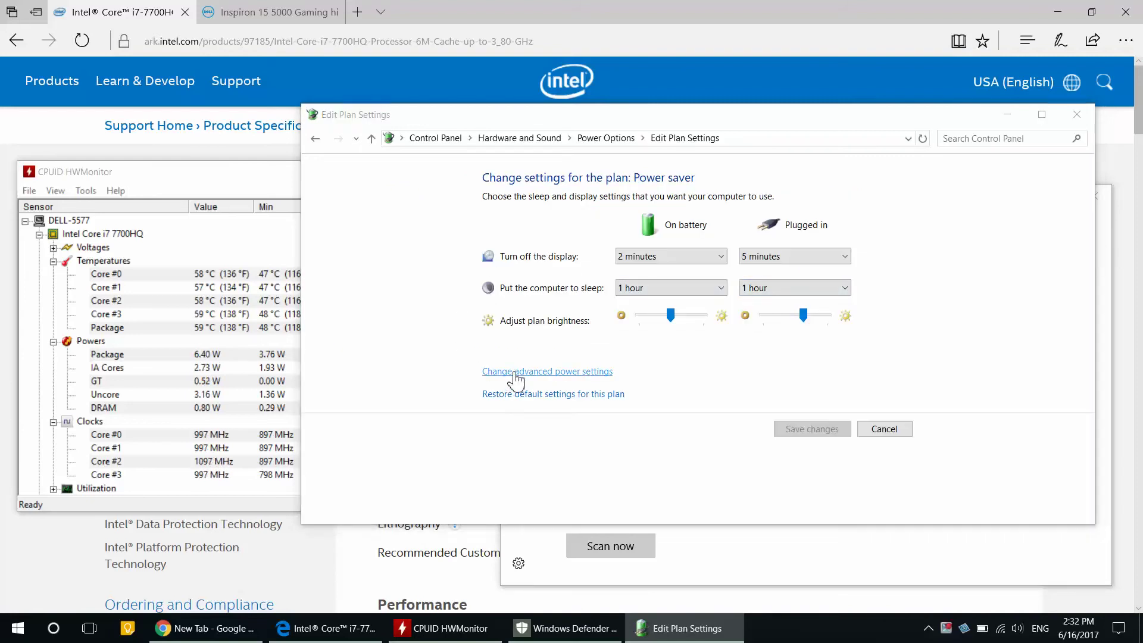
{"action": "left_click", "coordinate": [515, 375]}
{"action": "left_click_drag", "start_coordinate": [156, 39], "coordinate": [505, 126]}
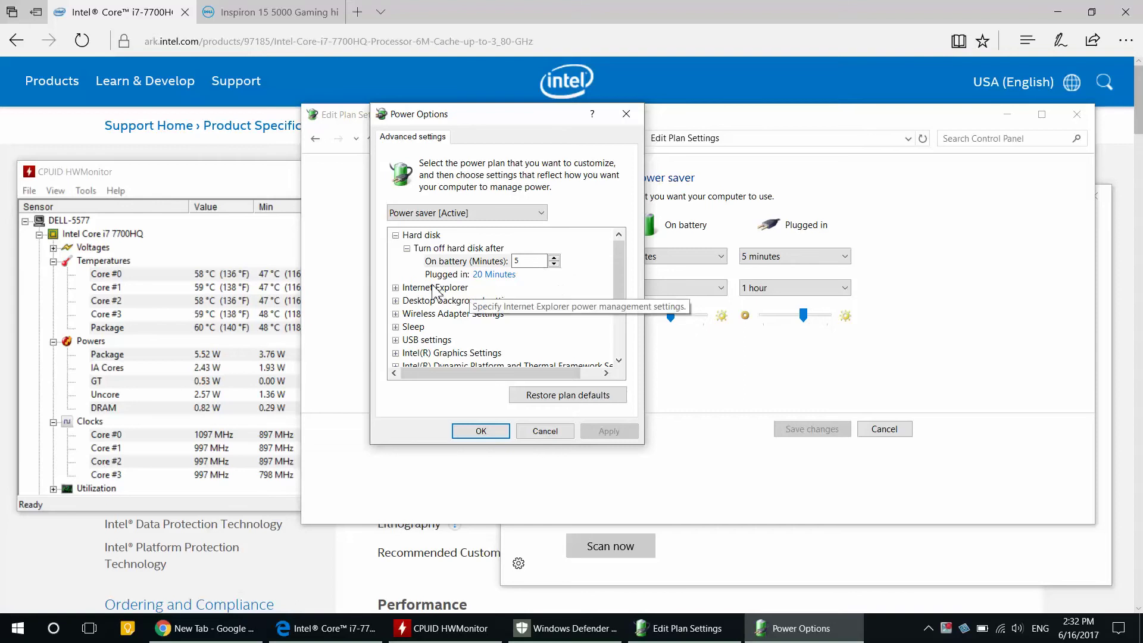
Review the Slide show and wireless Power Saving Mode values, collapsing each group afterward.
{"action": "left_click", "coordinate": [395, 301]}
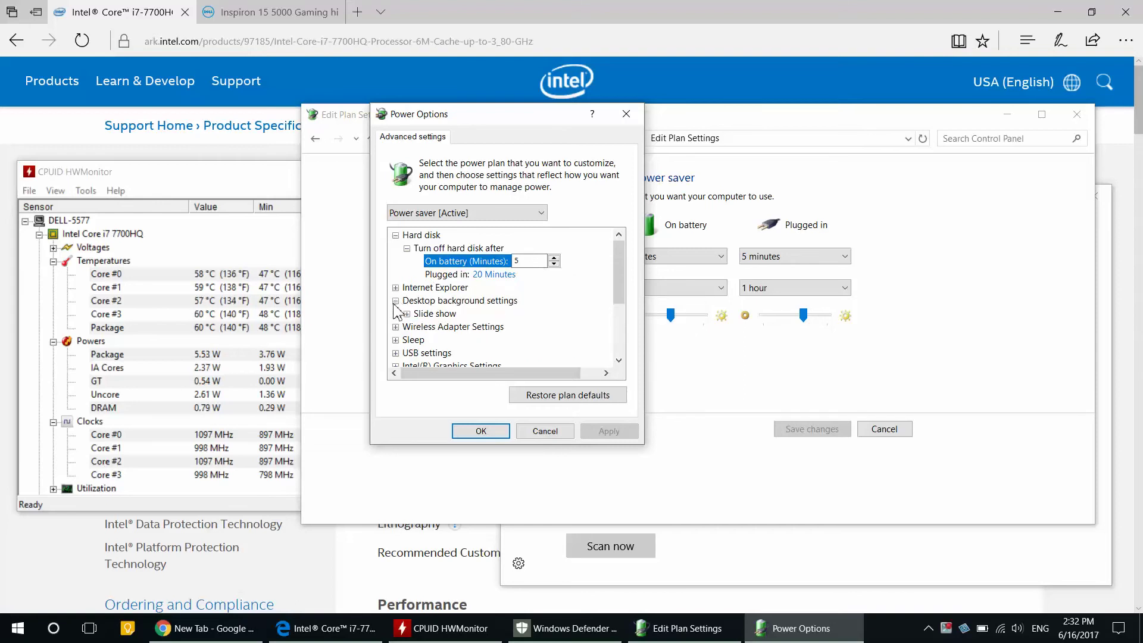
{"action": "left_click", "coordinate": [407, 314]}
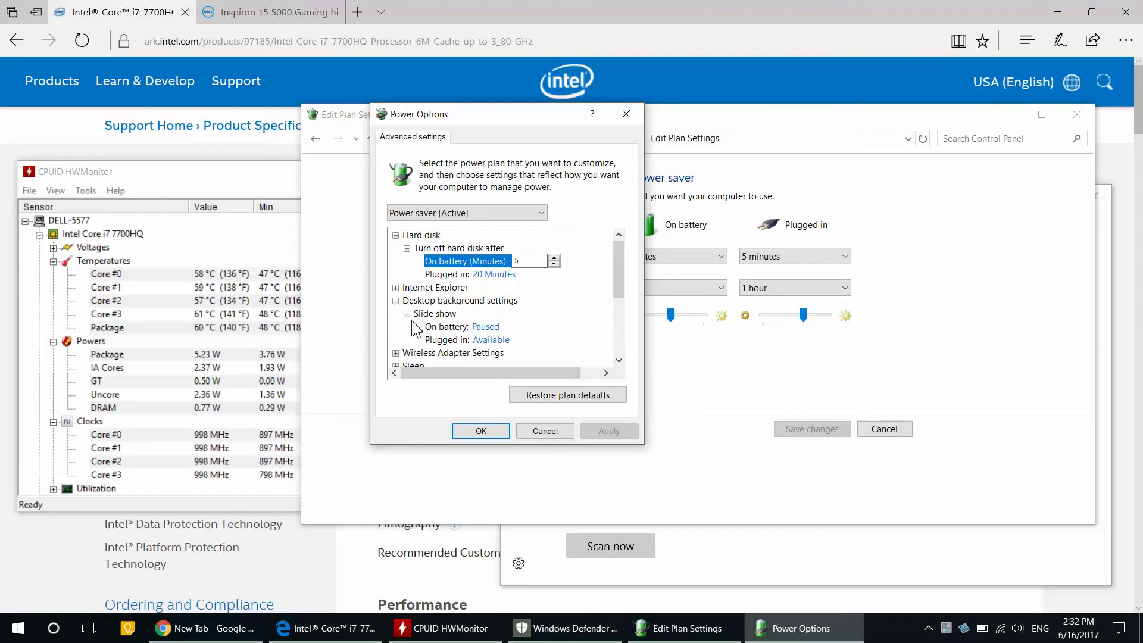
{"action": "left_click", "coordinate": [492, 326]}
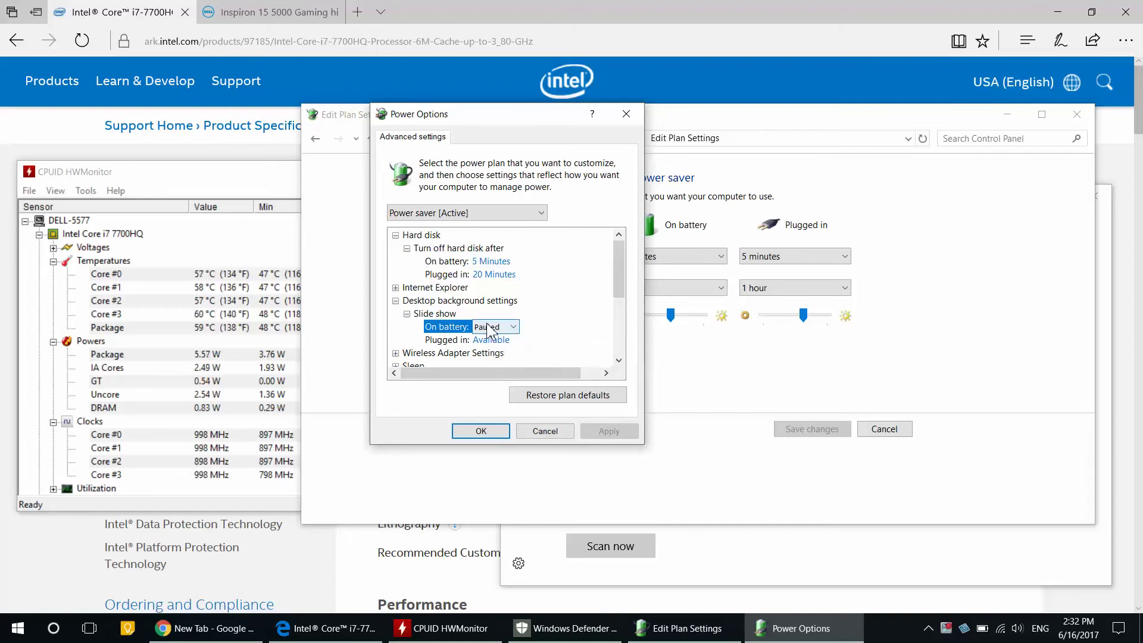
{"action": "left_click", "coordinate": [396, 301]}
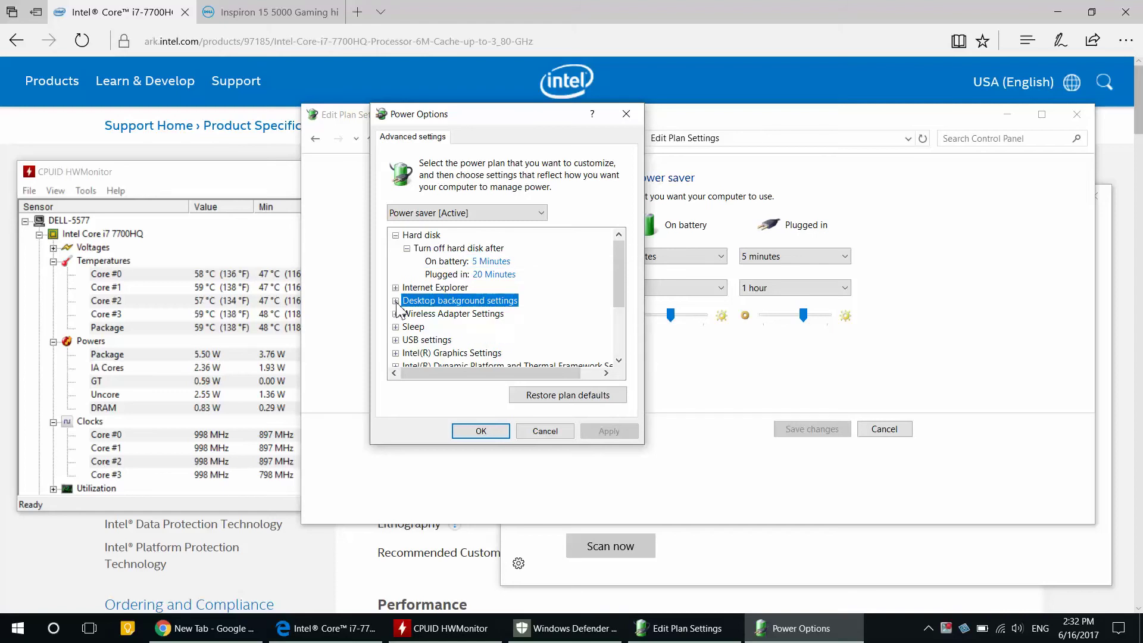
{"action": "left_click", "coordinate": [395, 315]}
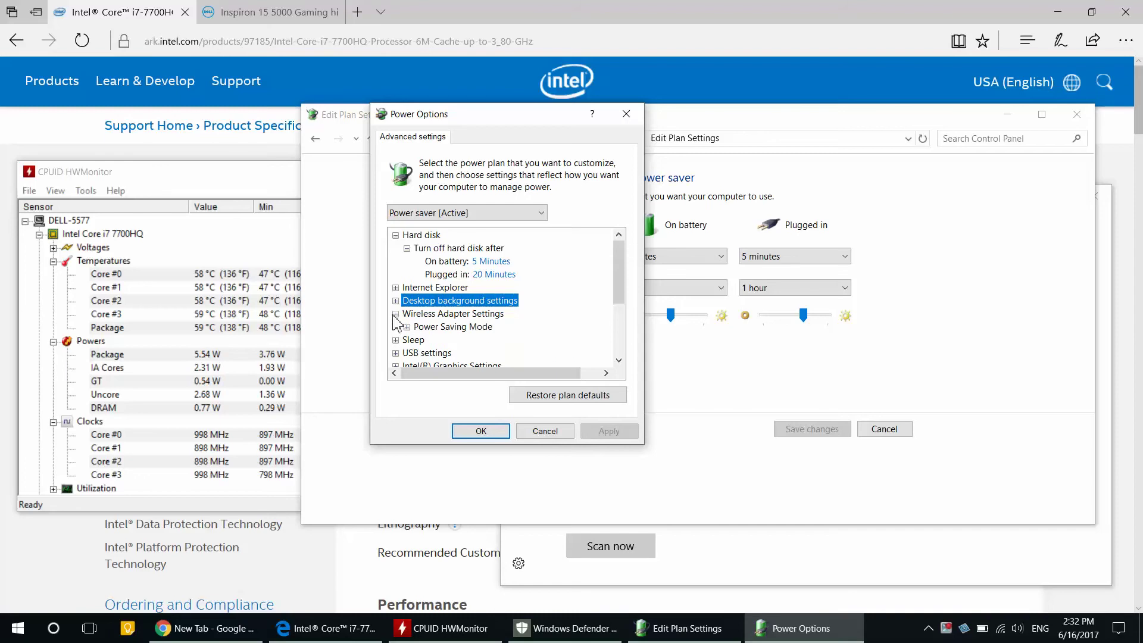
{"action": "left_click", "coordinate": [406, 326]}
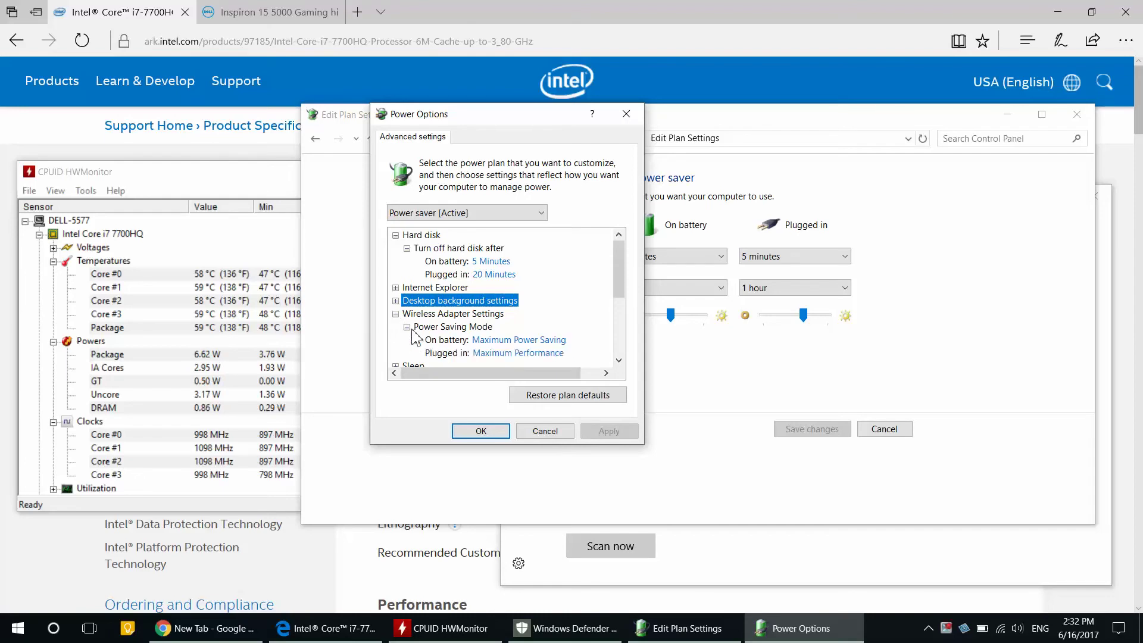
{"action": "left_click", "coordinate": [440, 340]}
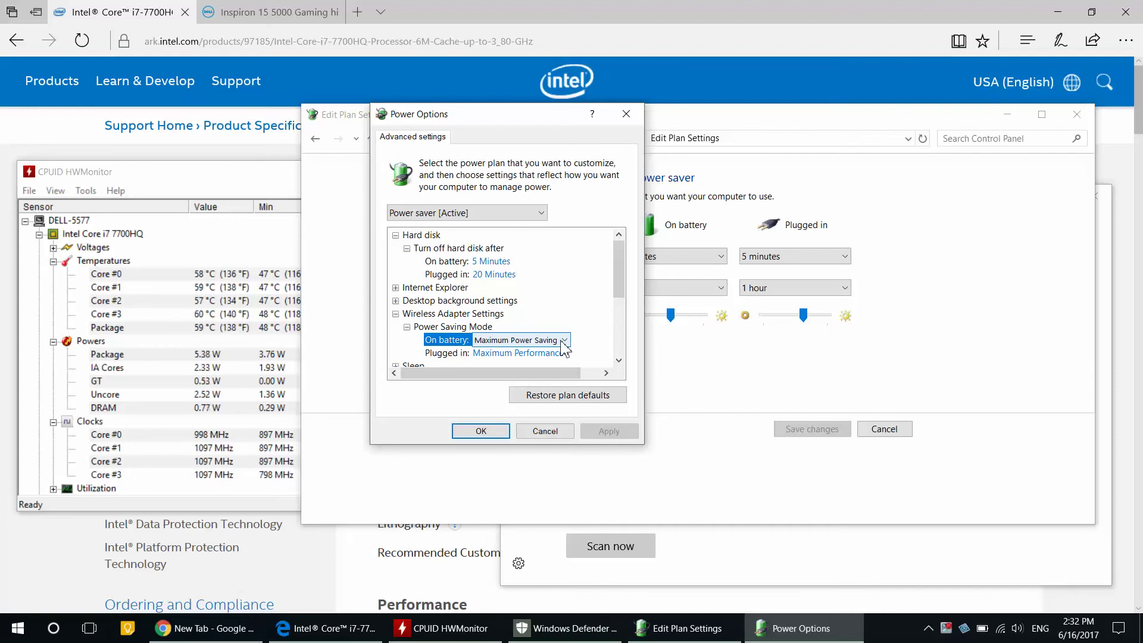
{"action": "left_click", "coordinate": [395, 313]}
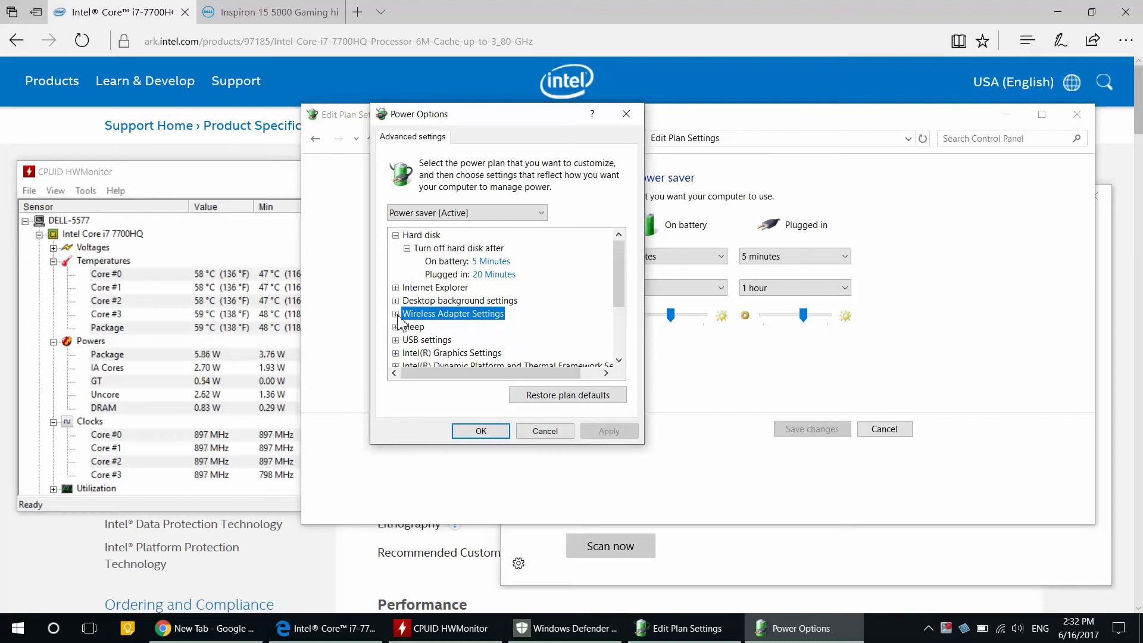
Expand Intel Dynamic Platform and Thermal Framework > Config TDP Level and list on-battery TDP options.
{"action": "scroll", "coordinate": [410, 329], "scroll_direction": "down", "scroll_amount": 1}
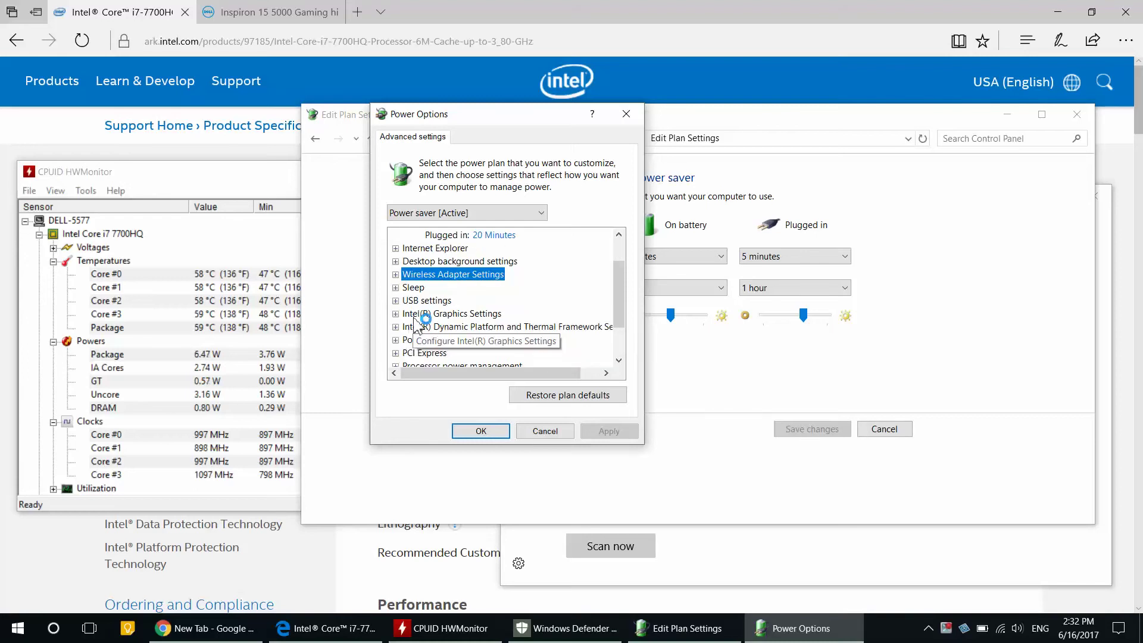
{"action": "left_click", "coordinate": [417, 331]}
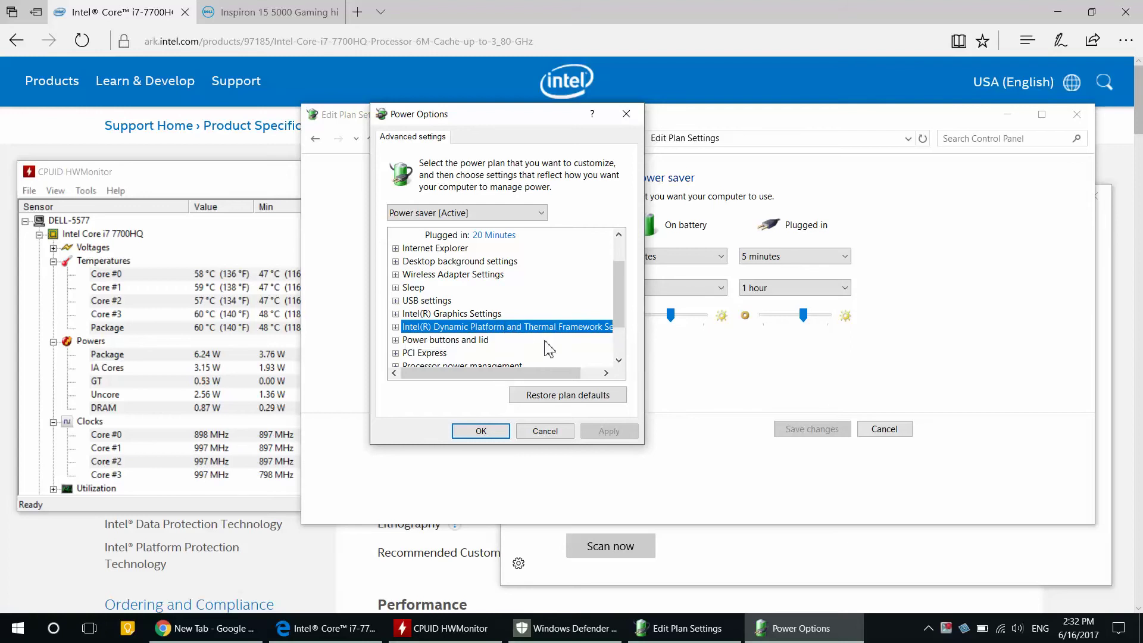
{"action": "left_click", "coordinate": [395, 327]}
{"action": "left_click", "coordinate": [409, 329]}
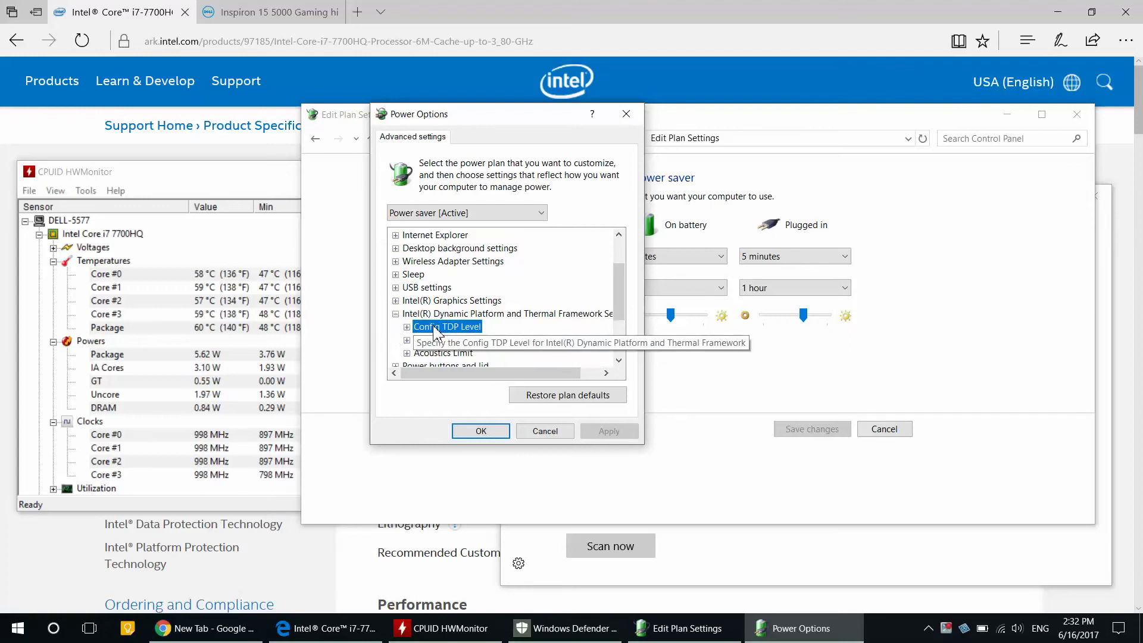
{"action": "left_click", "coordinate": [407, 329]}
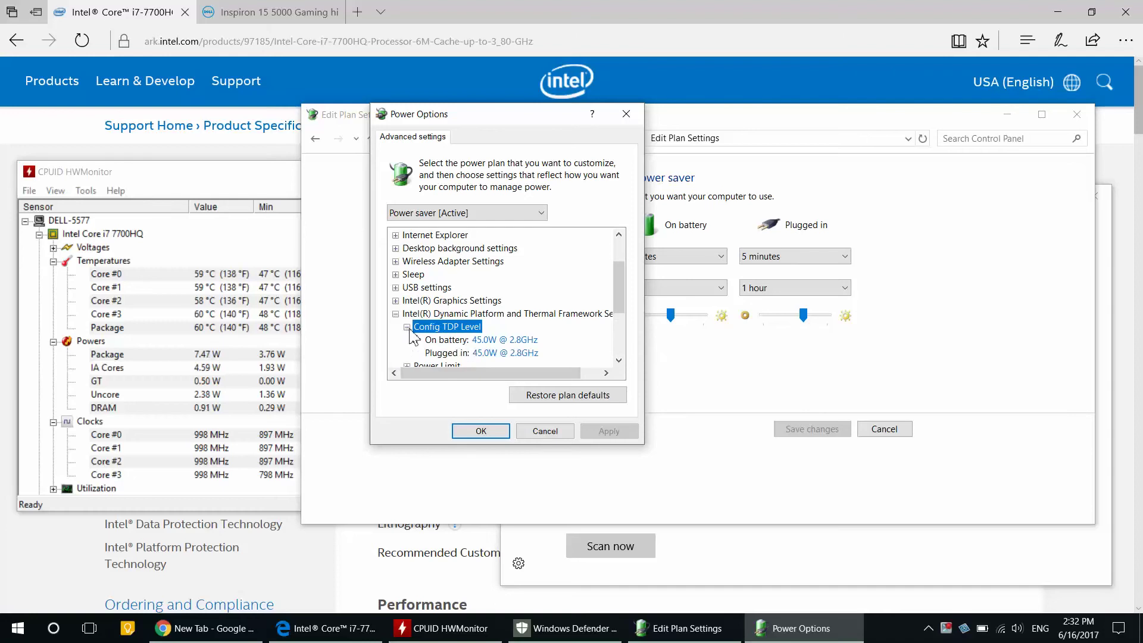
{"action": "left_click", "coordinate": [435, 341]}
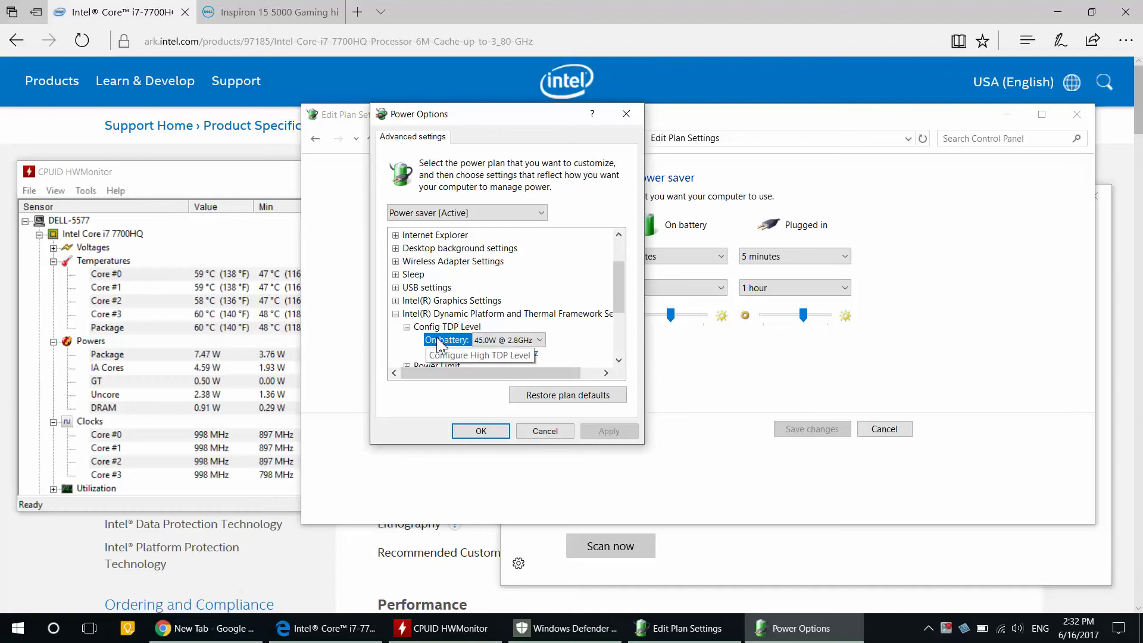
{"action": "left_click", "coordinate": [518, 341]}
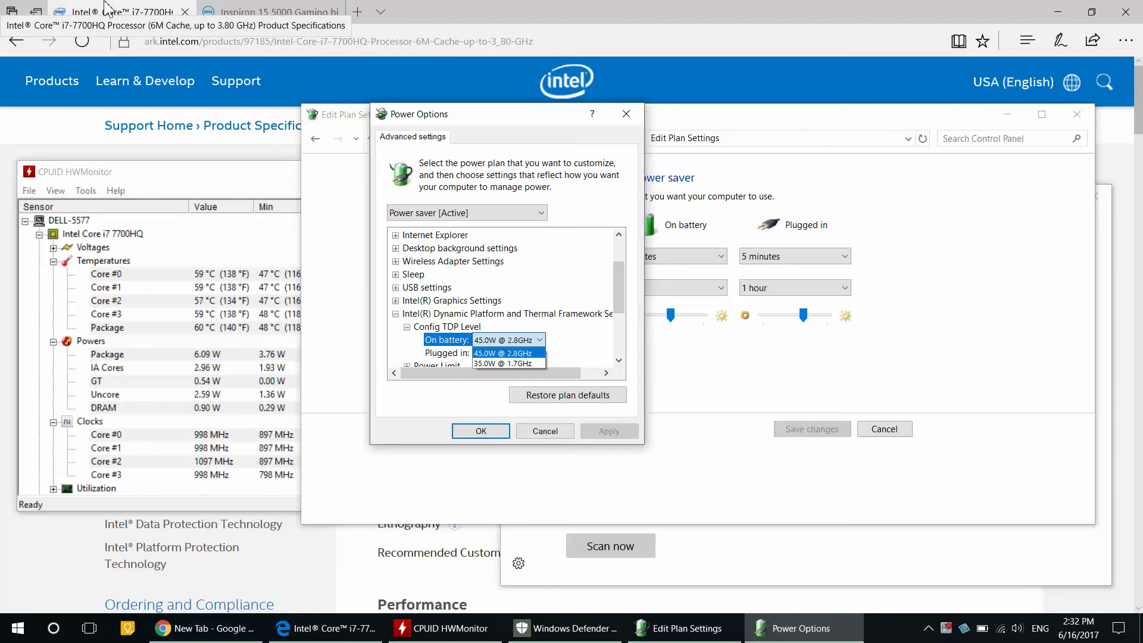
Check the i7-7700HQ processor specifications on the Intel ARK page in Edge.
{"action": "left_click", "coordinate": [106, 7]}
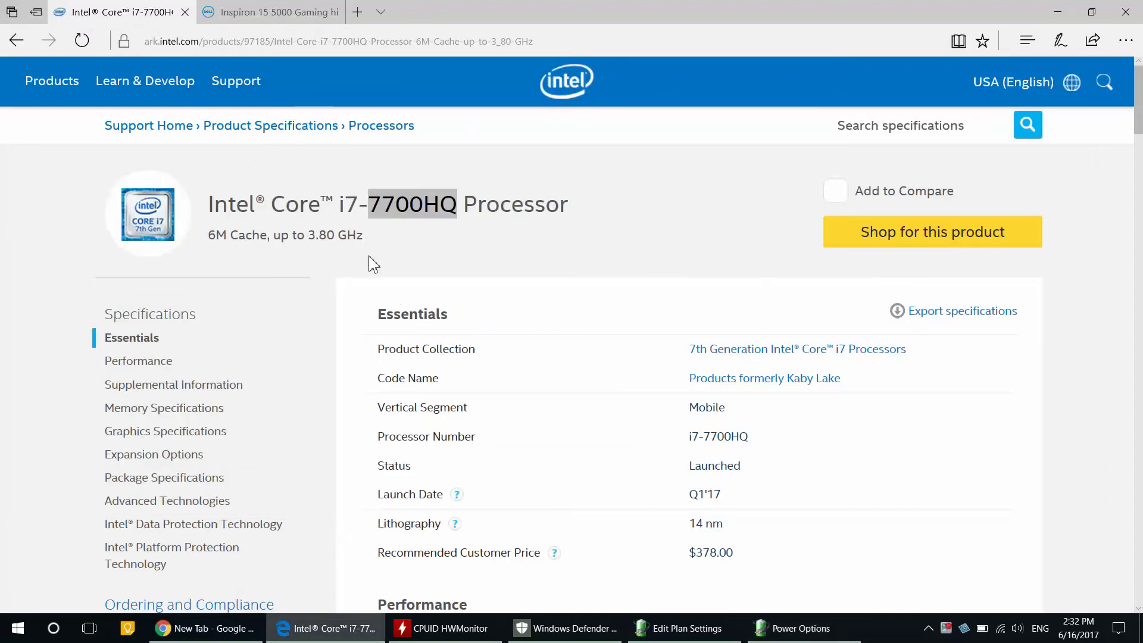
{"action": "left_click_drag", "start_coordinate": [322, 202], "coordinate": [426, 205]}
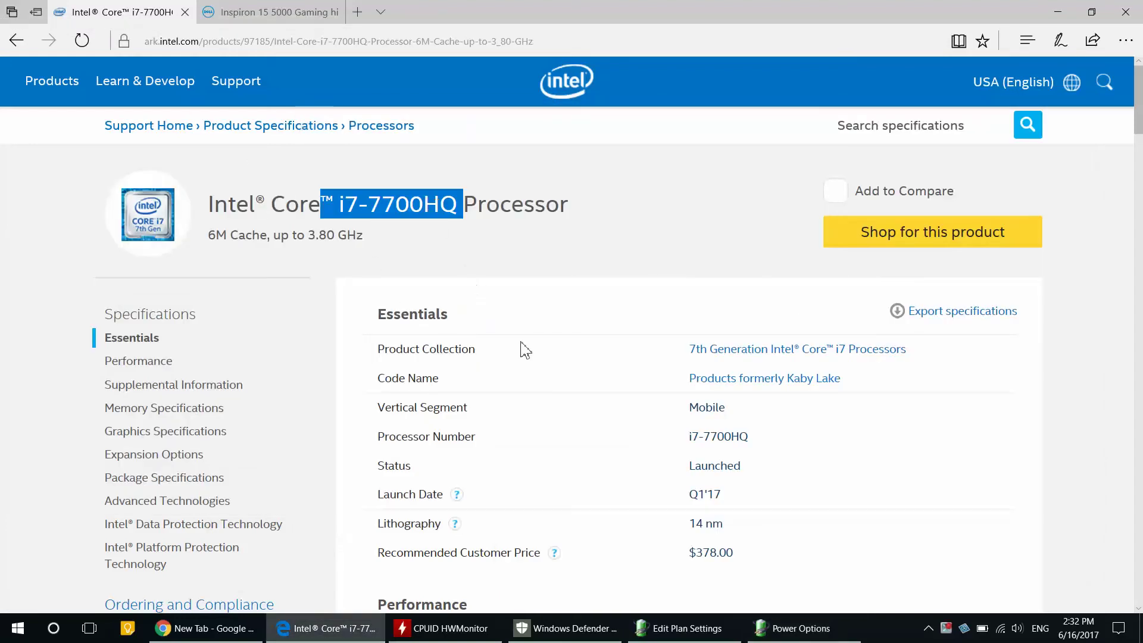
{"action": "scroll", "coordinate": [583, 452], "scroll_direction": "down", "scroll_amount": 1}
Set Power saver's on-battery Config TDP Level to 35.0W @ 1.7GHz.
{"action": "left_click", "coordinate": [800, 630]}
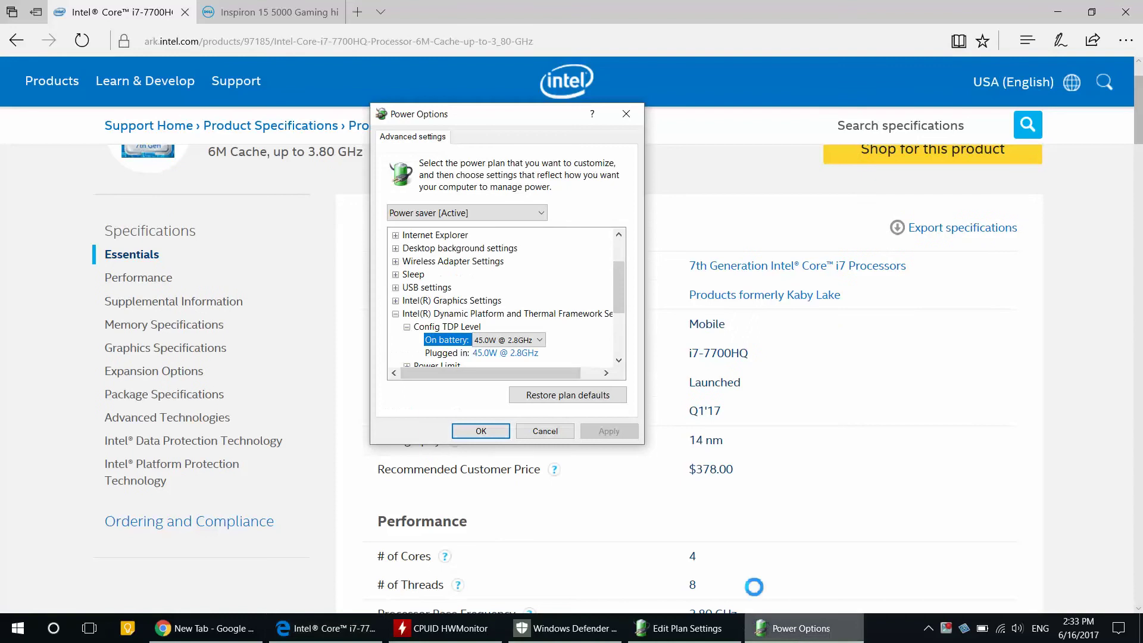
{"action": "left_click", "coordinate": [507, 340]}
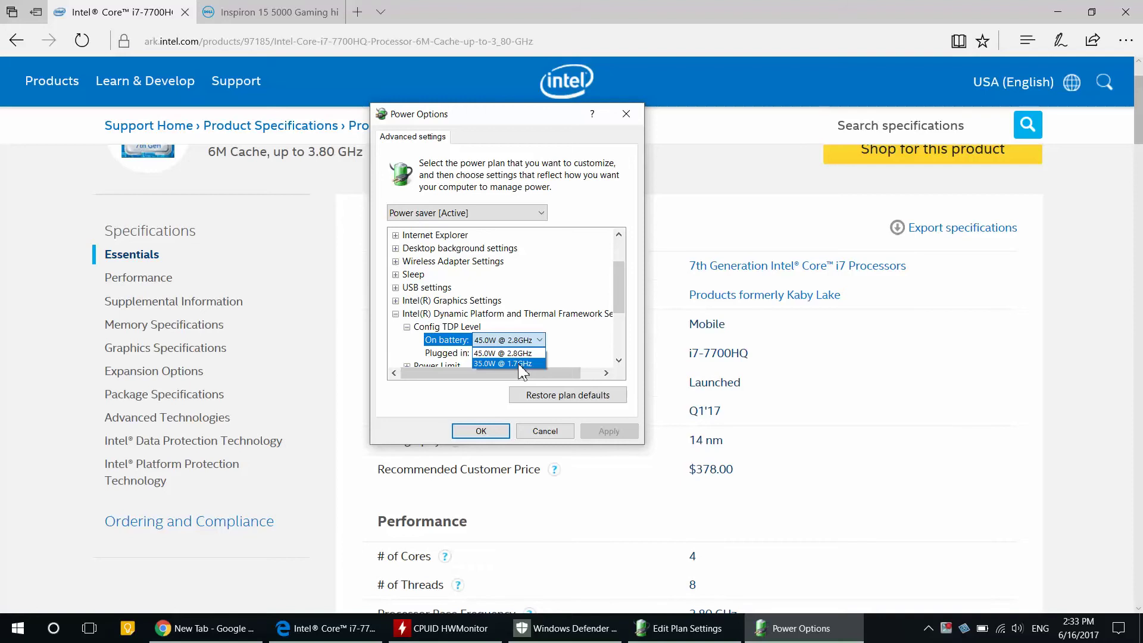
{"action": "left_click", "coordinate": [519, 363]}
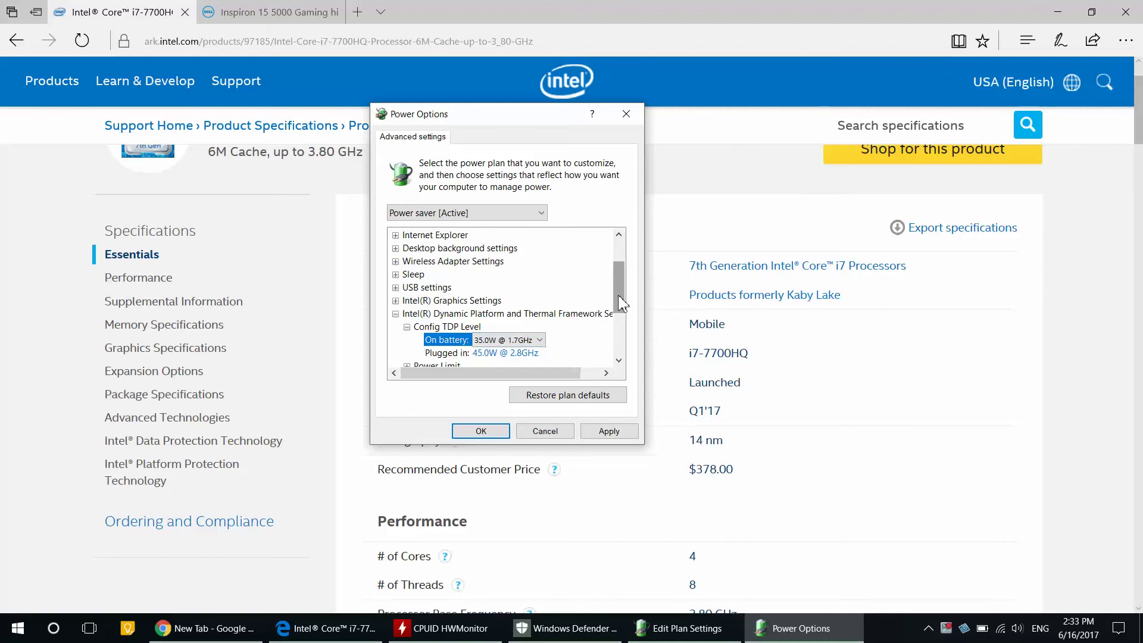
{"action": "left_click_drag", "start_coordinate": [618, 296], "coordinate": [622, 332]}
Expand the Power Limit and Acoustics Limit settings.
{"action": "left_click", "coordinate": [420, 301]}
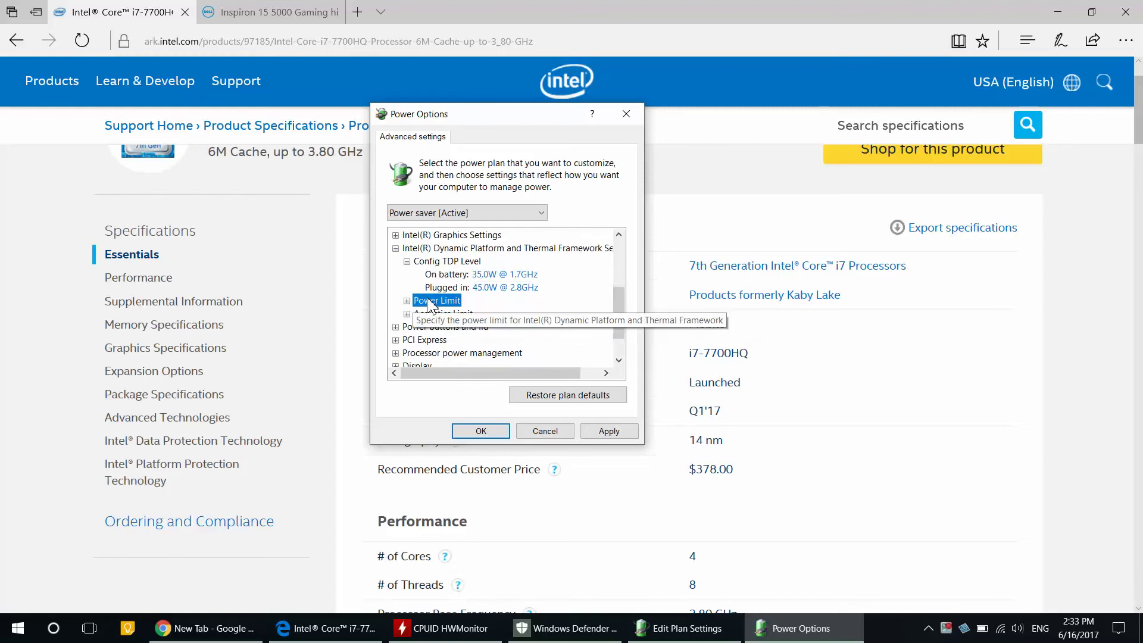
{"action": "left_click", "coordinate": [407, 301]}
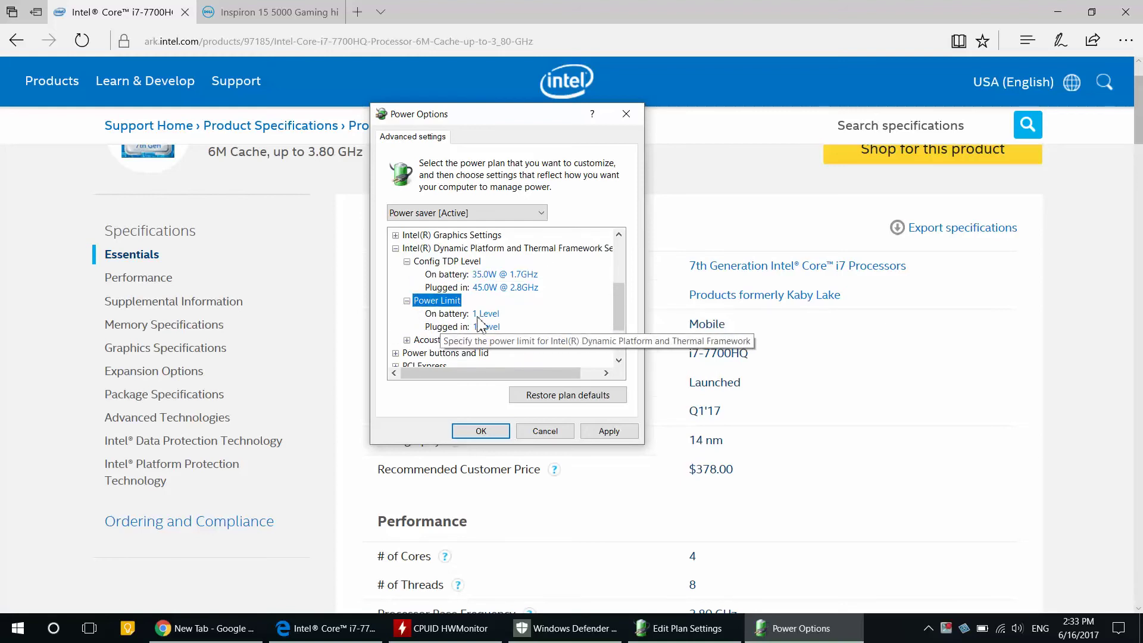
{"action": "left_click", "coordinate": [407, 340]}
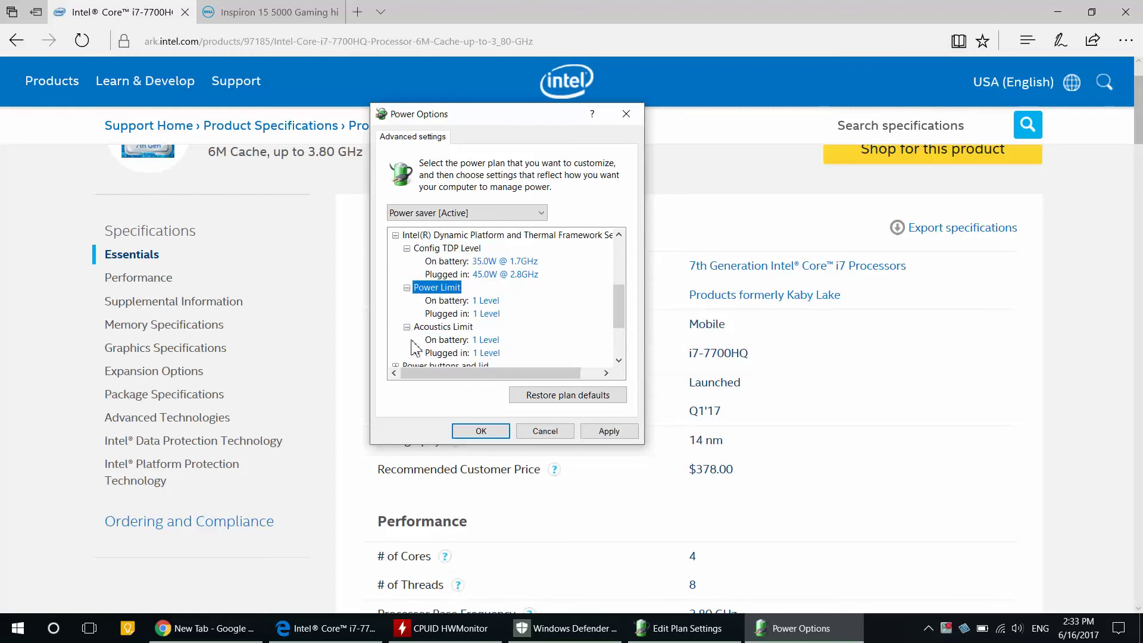
Expand Processor power management and select Maximum processor state.
{"action": "scroll", "coordinate": [404, 333], "scroll_direction": "down", "scroll_amount": 1}
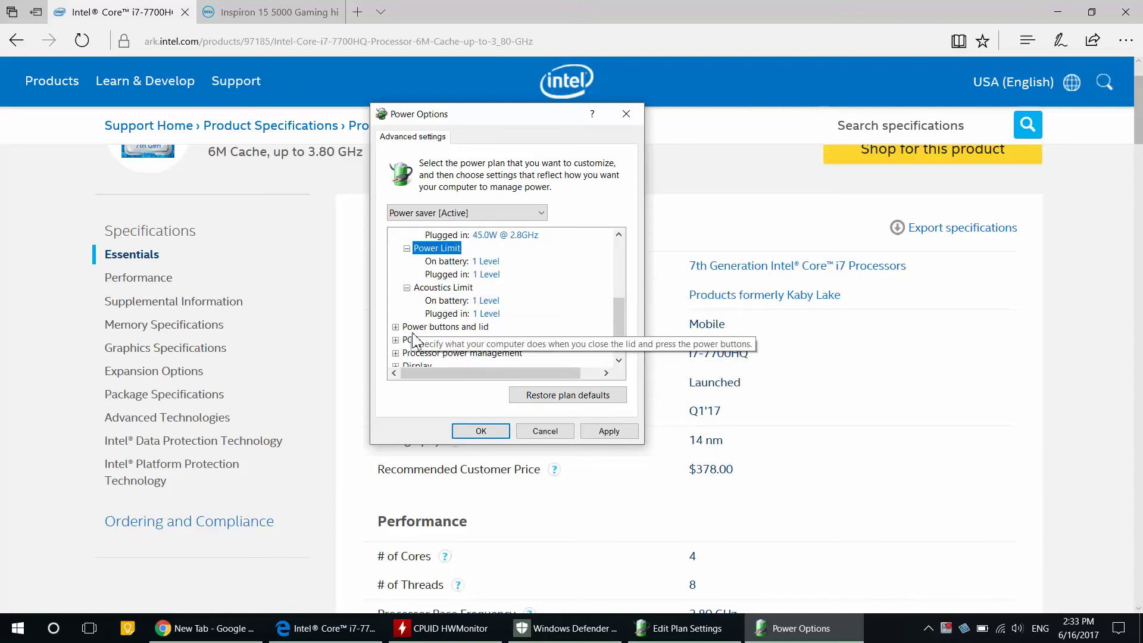
{"action": "scroll", "coordinate": [417, 298], "scroll_direction": "down", "scroll_amount": 1}
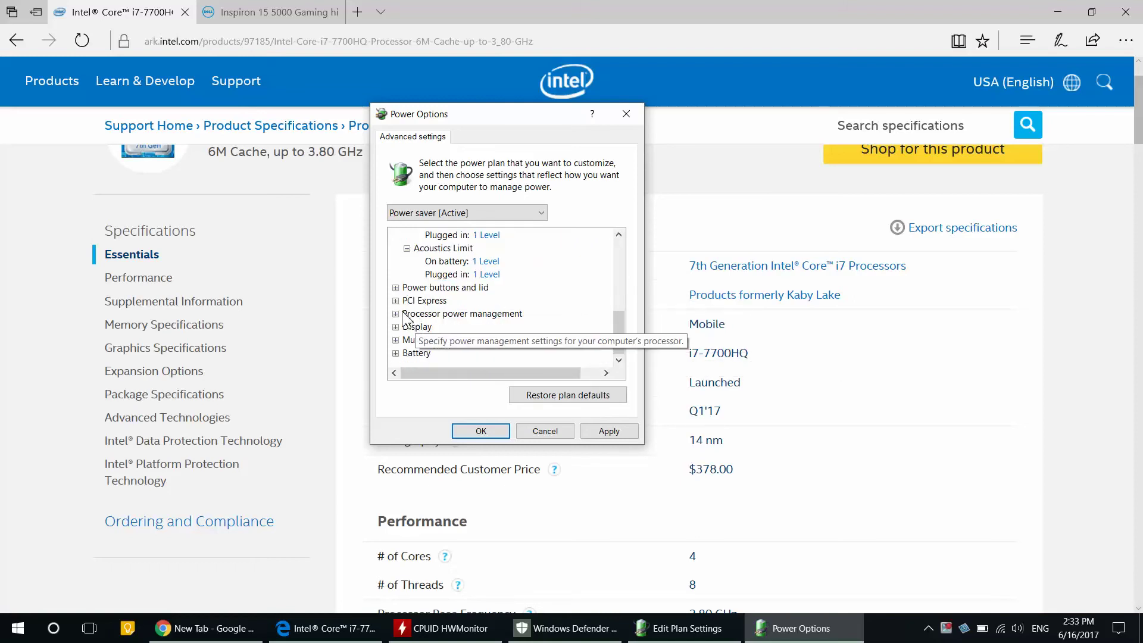
{"action": "left_click", "coordinate": [405, 315]}
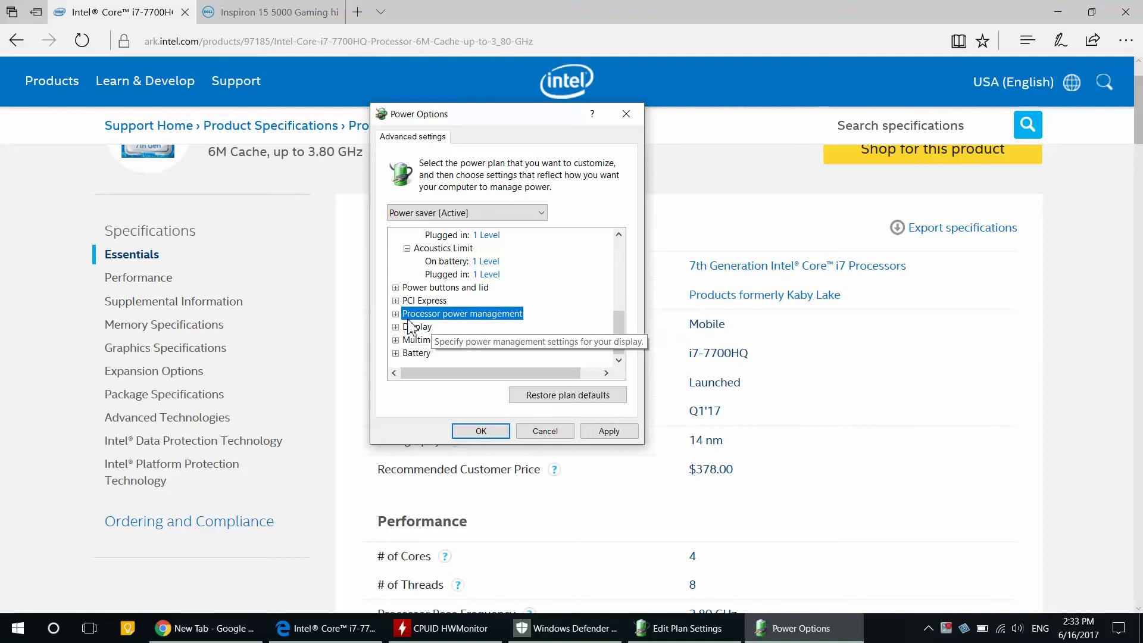
{"action": "double_click", "coordinate": [405, 314]}
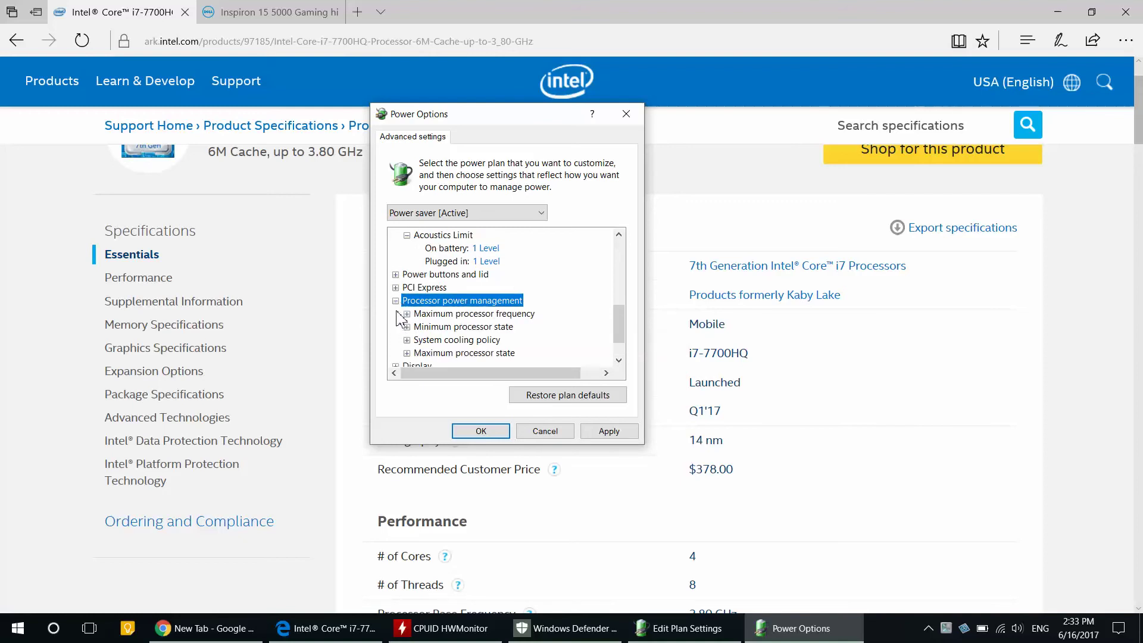
{"action": "left_click", "coordinate": [432, 354]}
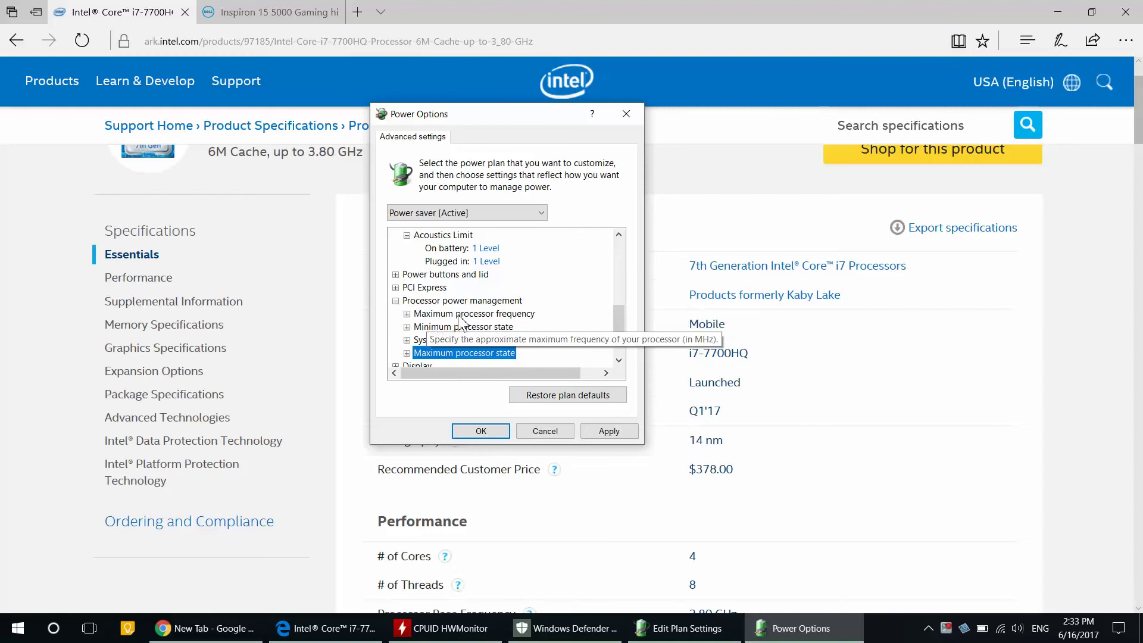
{"action": "scroll", "coordinate": [467, 325], "scroll_direction": "down", "scroll_amount": 1}
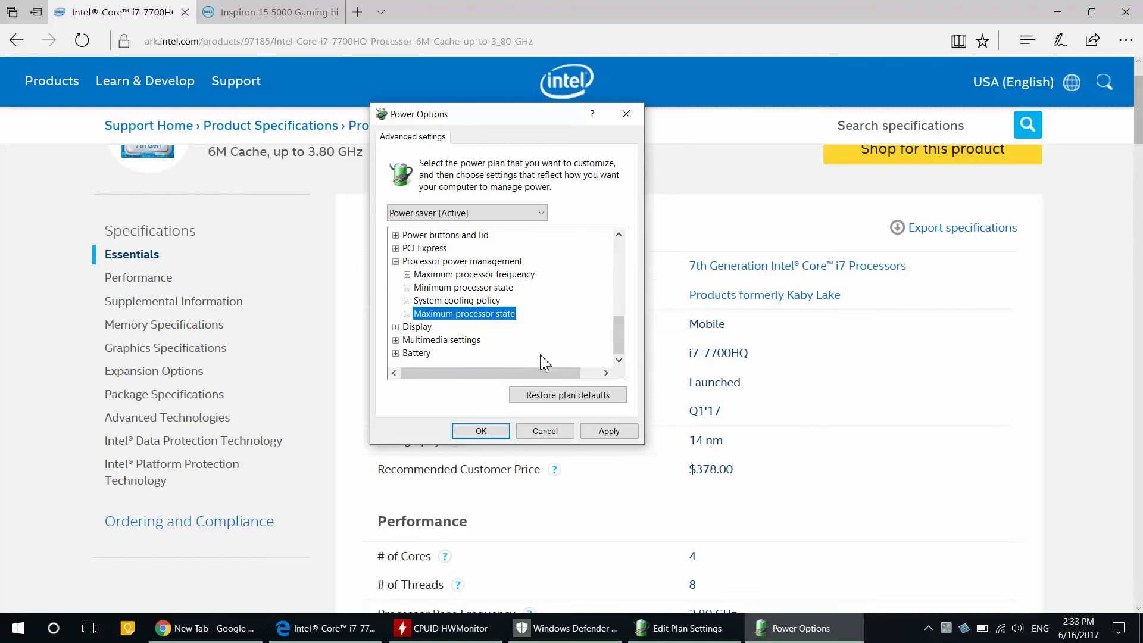
Set Maximum processor state to 80% both on battery and plugged in.
{"action": "left_click", "coordinate": [408, 315]}
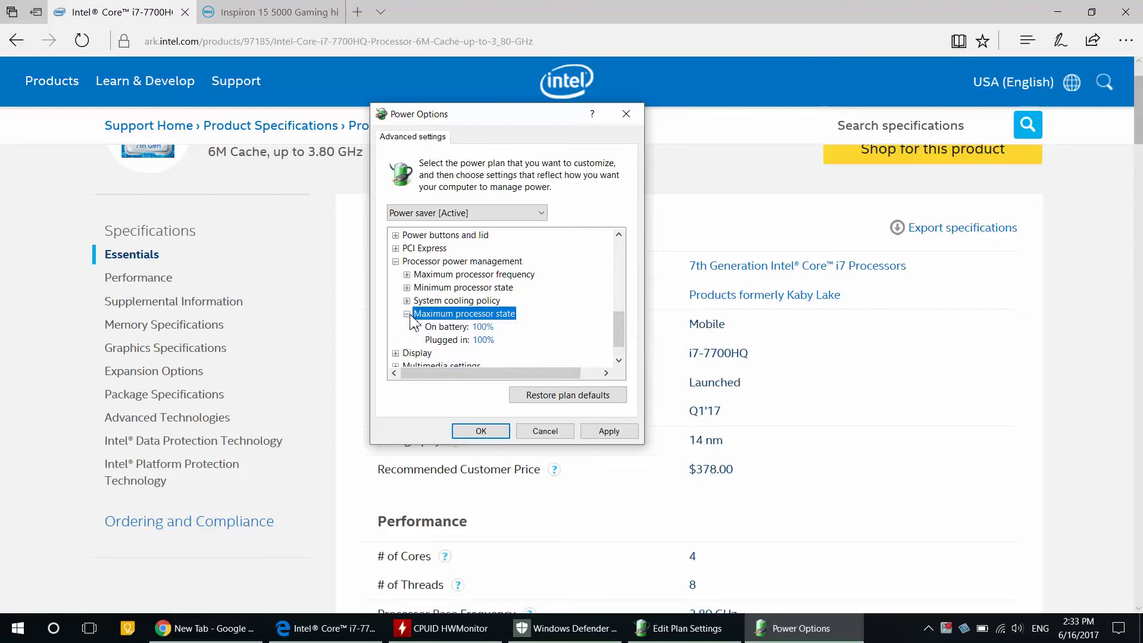
{"action": "key", "text": "Down"}
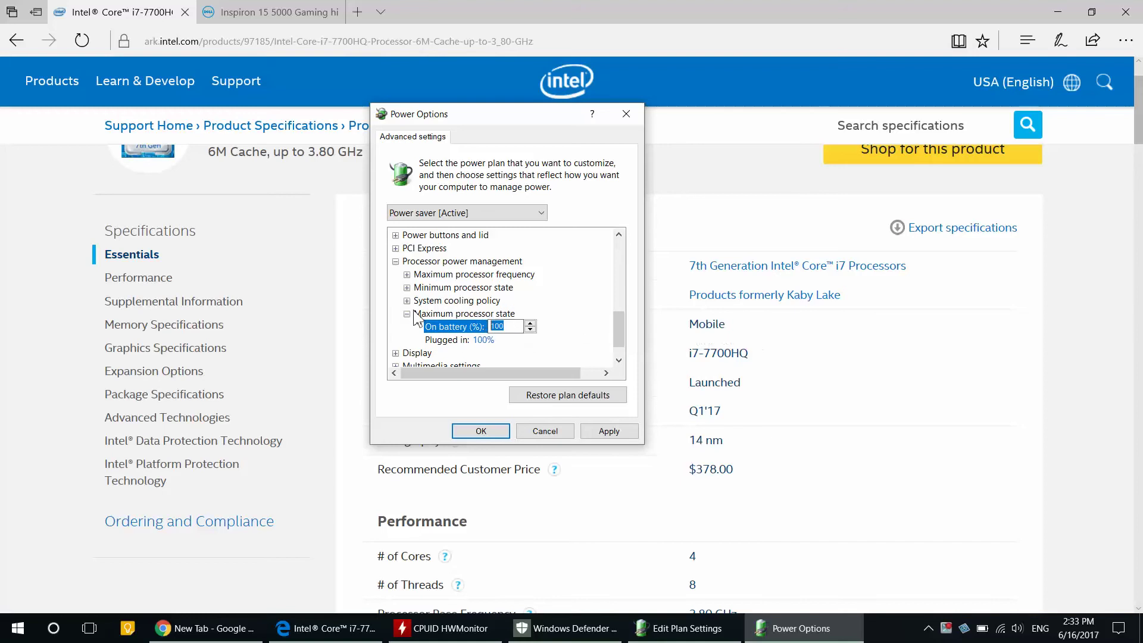
{"action": "type", "text": "80"}
{"action": "left_click", "coordinate": [473, 342]}
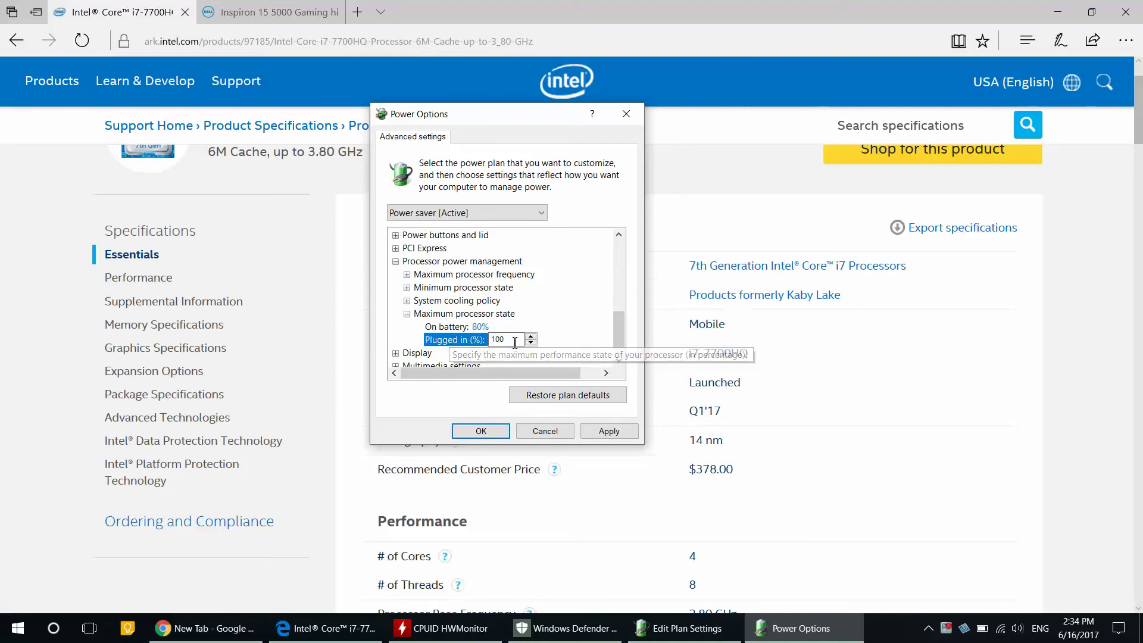
{"action": "type", "text": "80"}
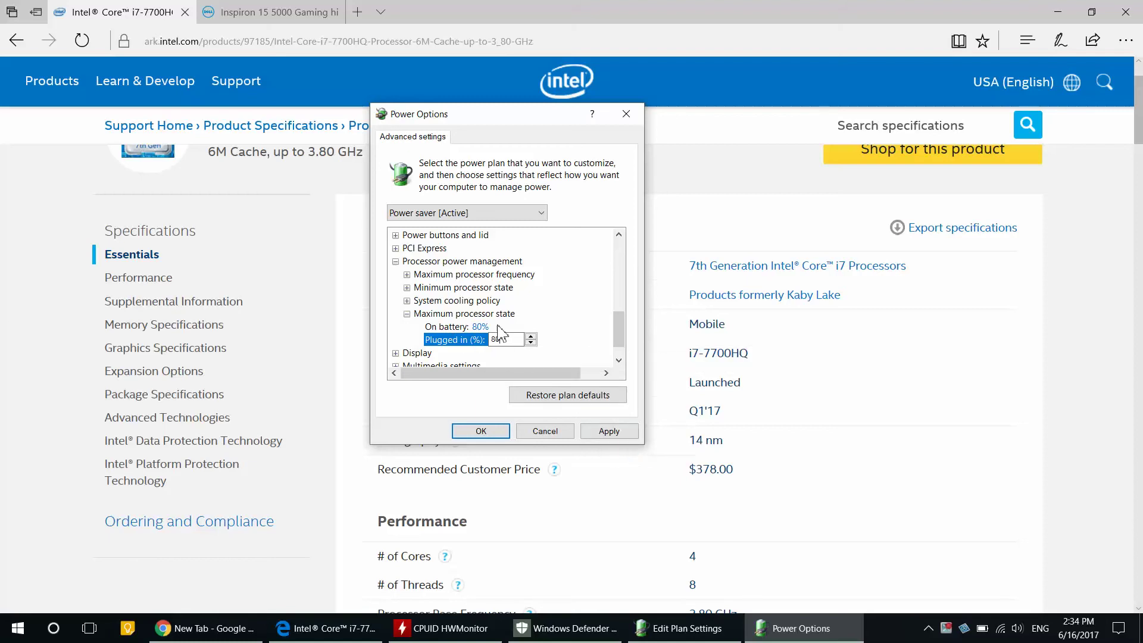
{"action": "left_click", "coordinate": [487, 330]}
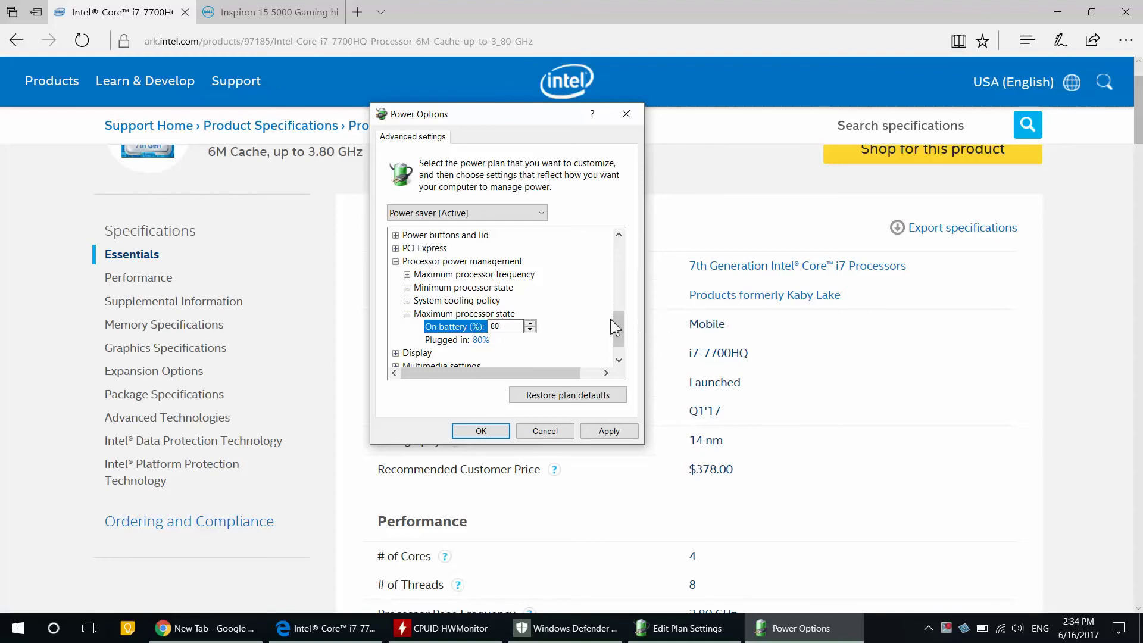
{"action": "scroll", "coordinate": [615, 316], "scroll_direction": "down", "scroll_amount": 1}
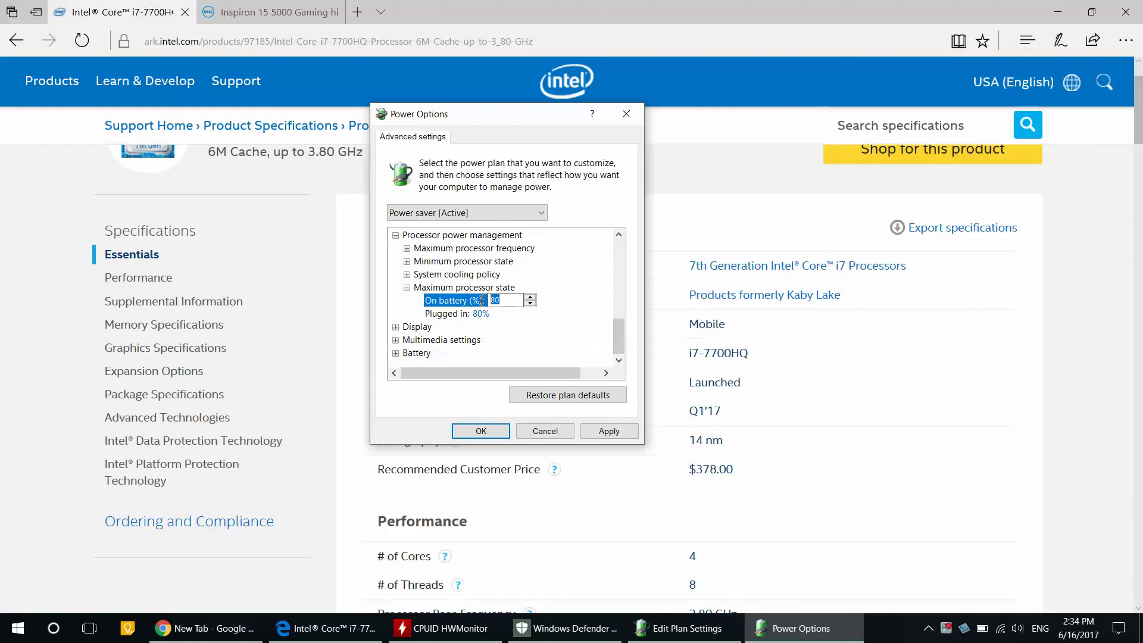
{"action": "left_click", "coordinate": [505, 313]}
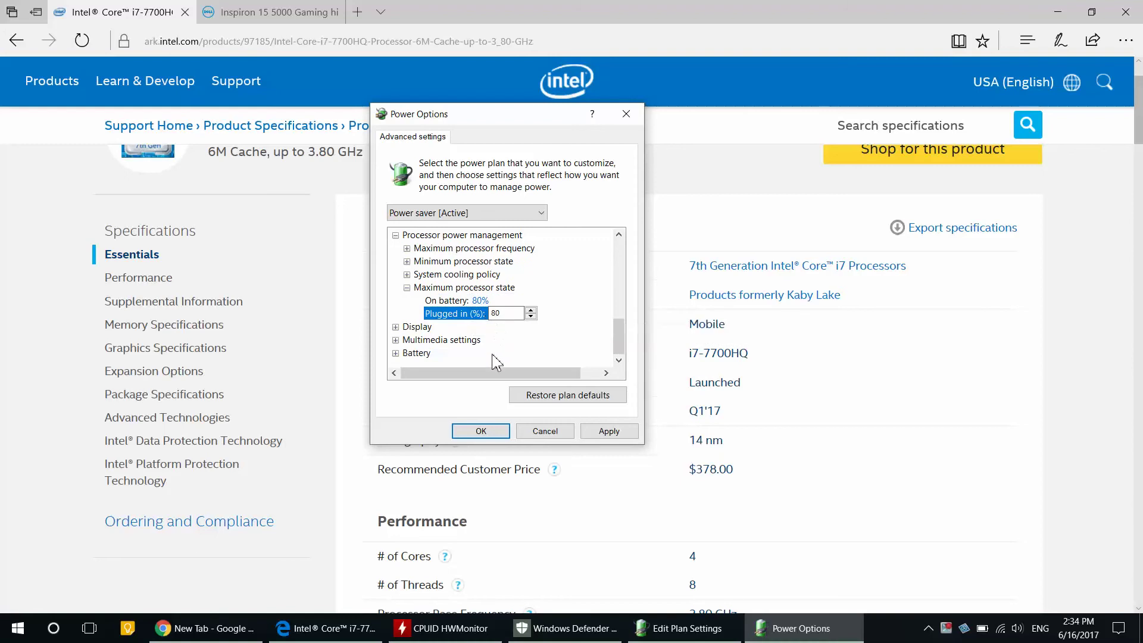
Apply and confirm the changes, then return to the power plan list.
{"action": "left_click", "coordinate": [605, 431]}
{"action": "left_click", "coordinate": [480, 431]}
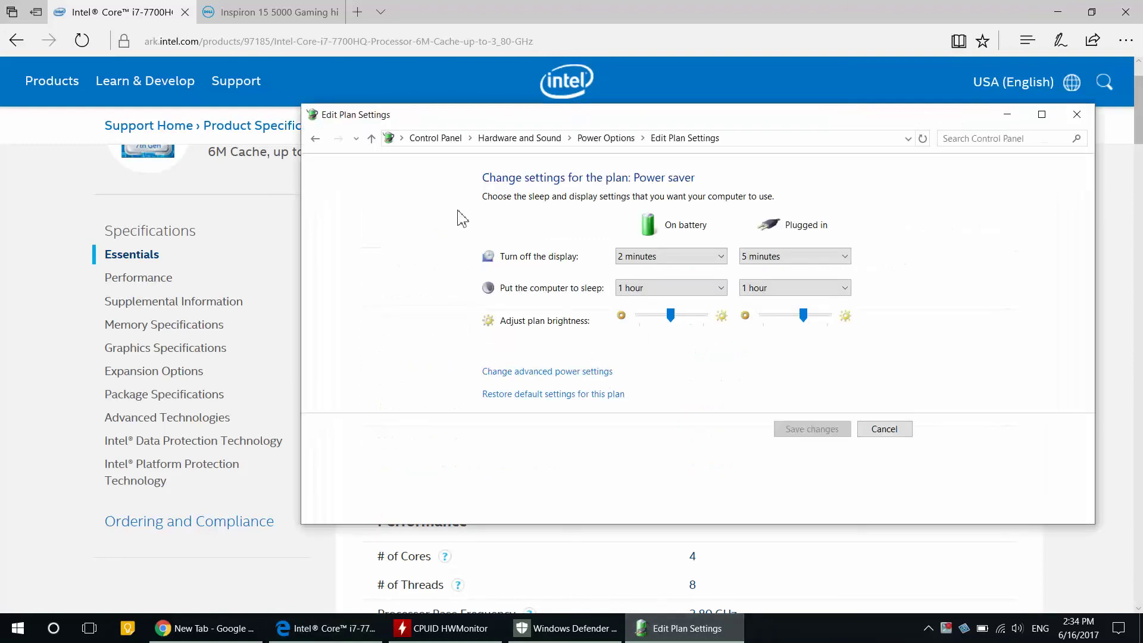
{"action": "left_click", "coordinate": [315, 138]}
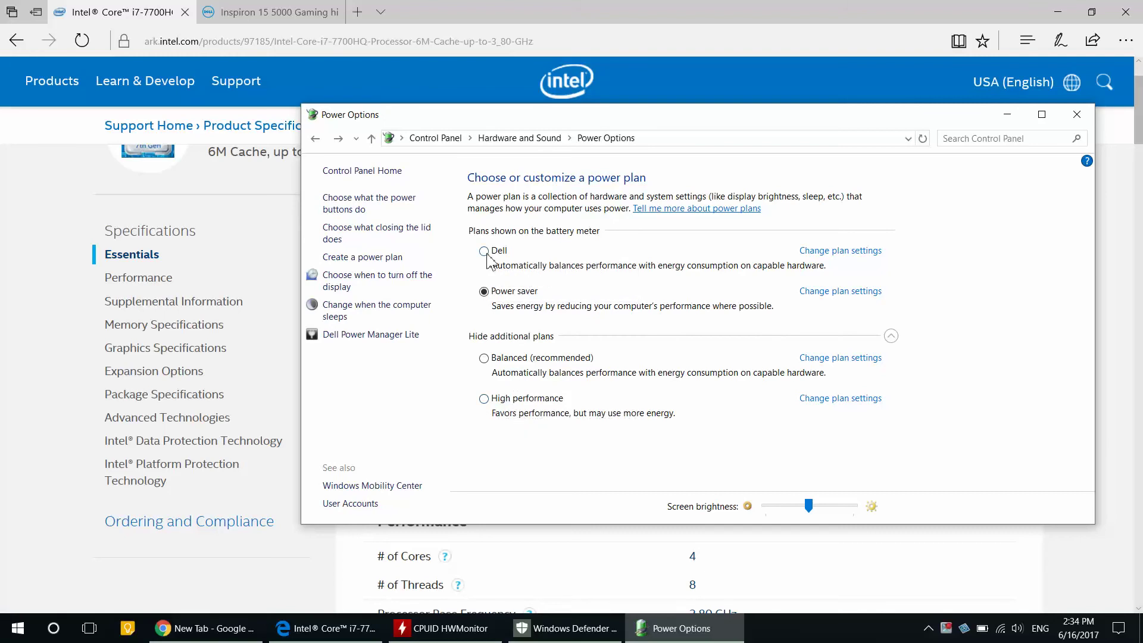
Arrange the HWMonitor, Defender and power plan windows, then start a full virus scan.
{"action": "left_click", "coordinate": [448, 629]}
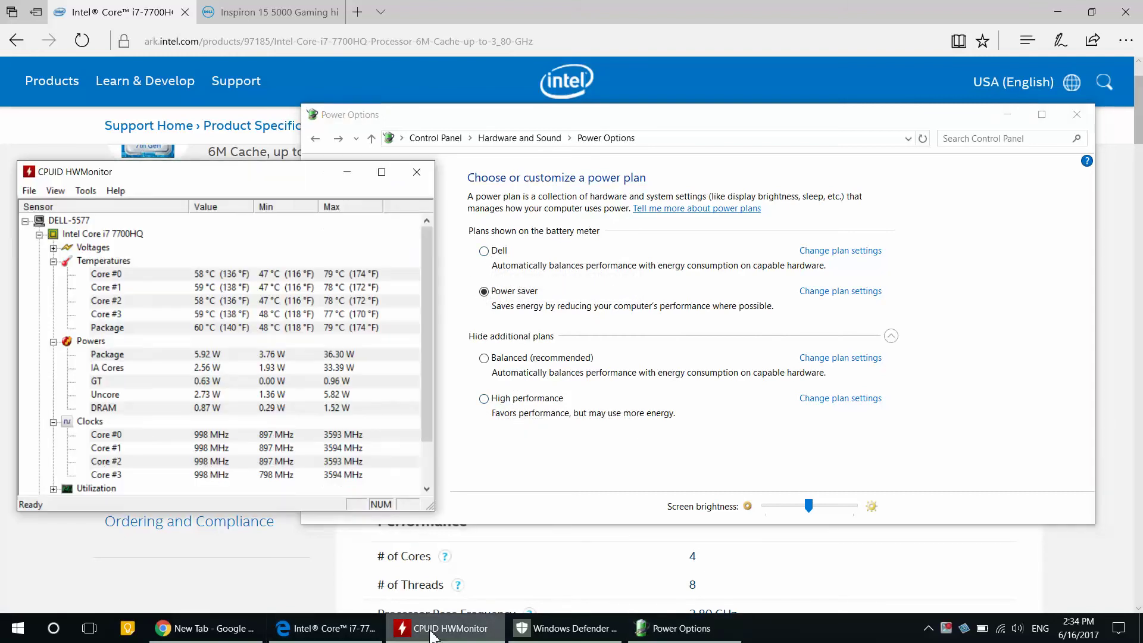
{"action": "left_click", "coordinate": [547, 632]}
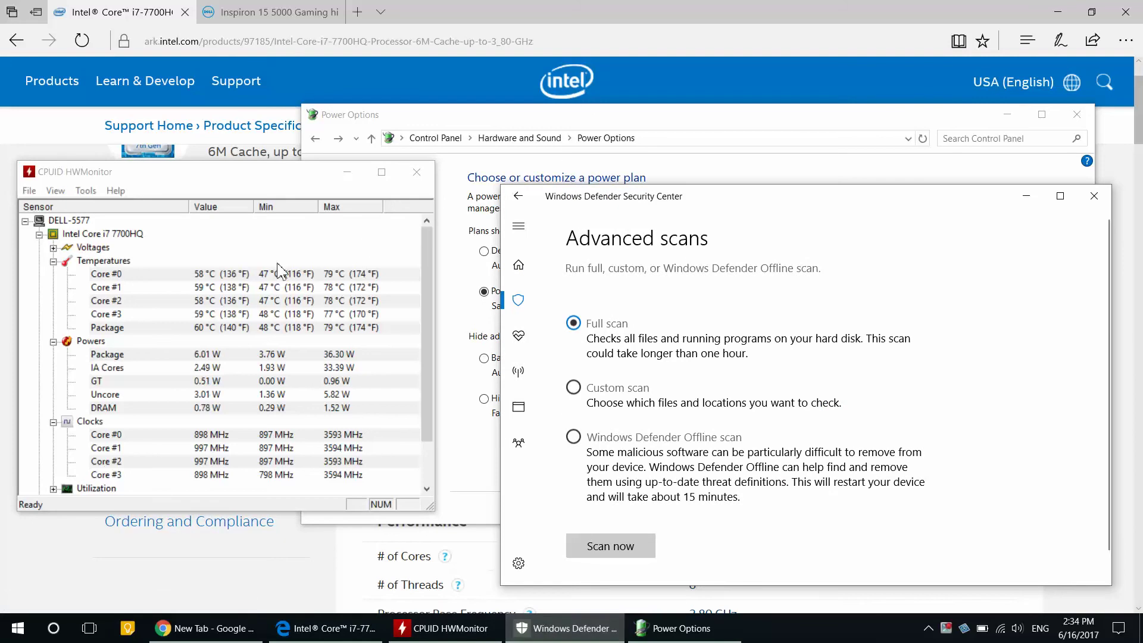
{"action": "left_click_drag", "start_coordinate": [612, 205], "coordinate": [623, 158]}
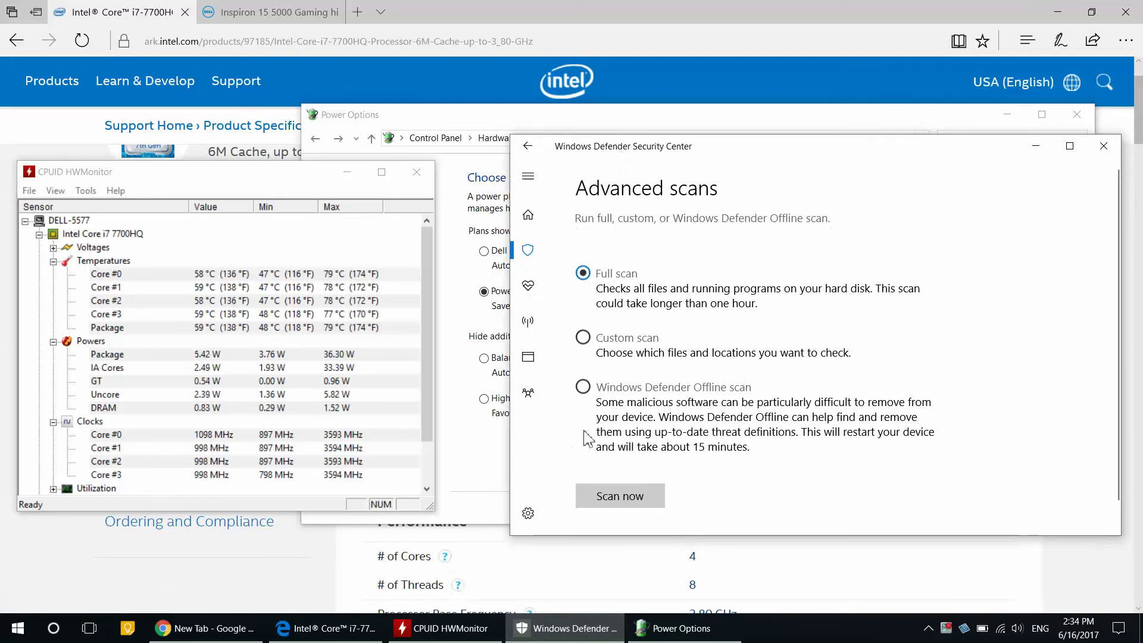
{"action": "left_click", "coordinate": [487, 257]}
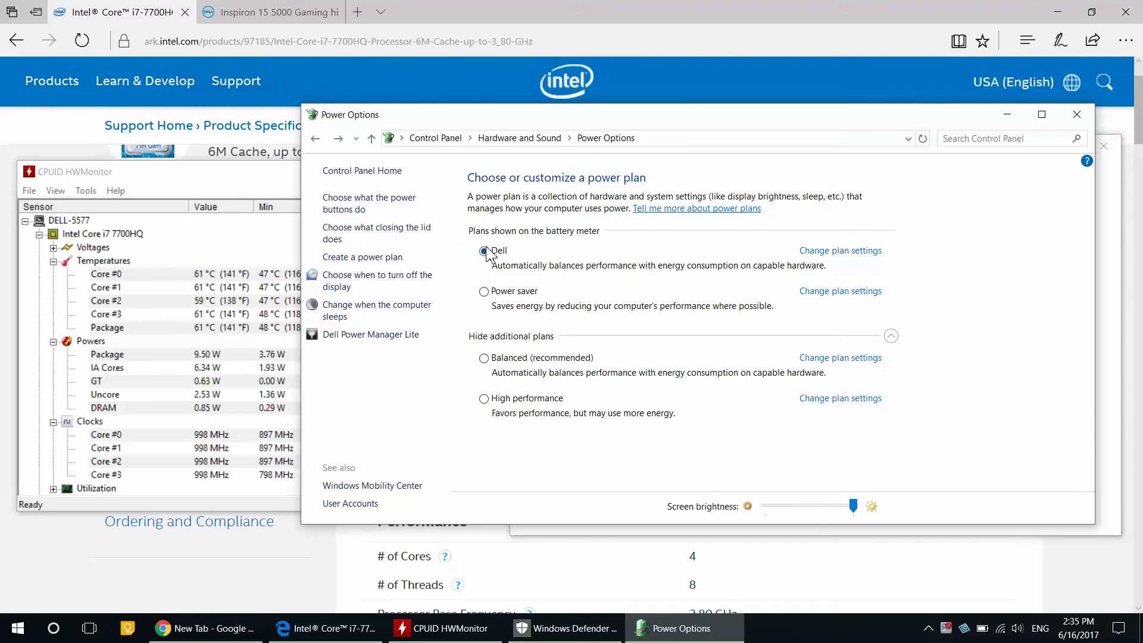
{"action": "left_click", "coordinate": [565, 628]}
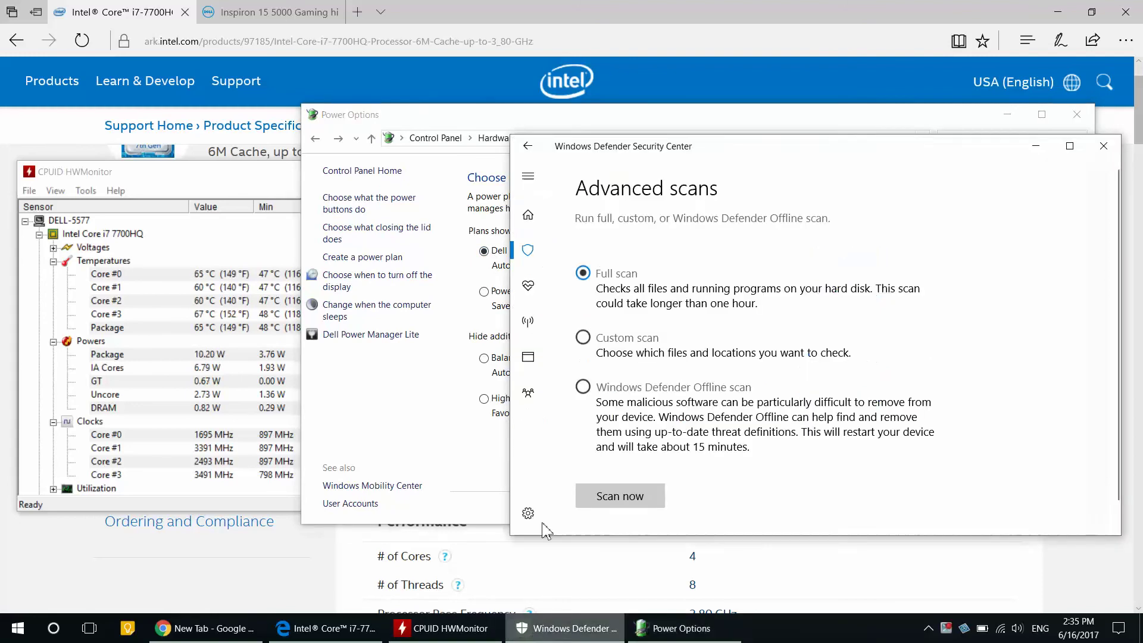
{"action": "left_click", "coordinate": [634, 502]}
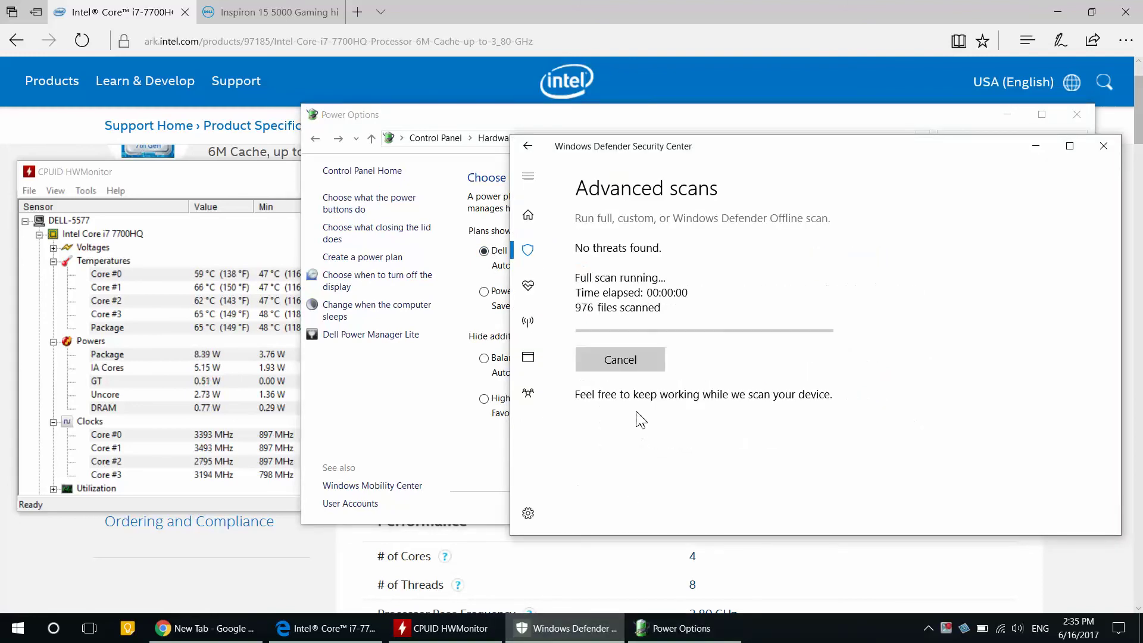
Move HWMonitor slightly lower and restore the Defender full-scan progress window.
{"action": "left_click", "coordinate": [566, 627]}
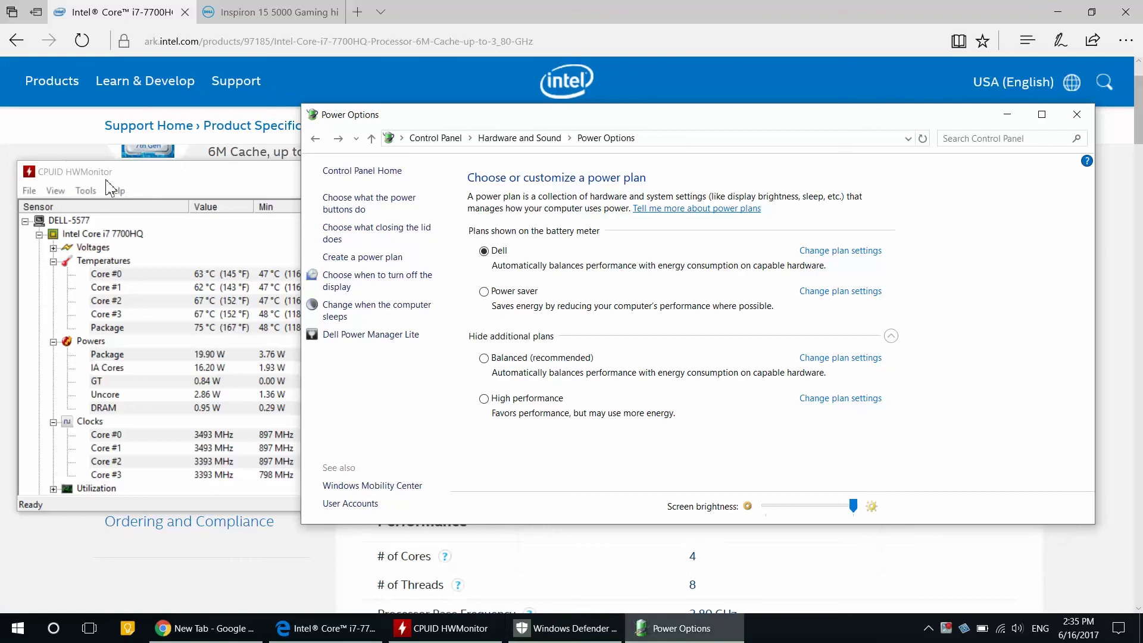
{"action": "mouse_move", "coordinate": [116, 181]}
{"action": "left_mouse_down"}
{"action": "mouse_move", "coordinate": [119, 196]}
{"action": "mouse_move", "coordinate": [131, 194]}
{"action": "left_mouse_up"}
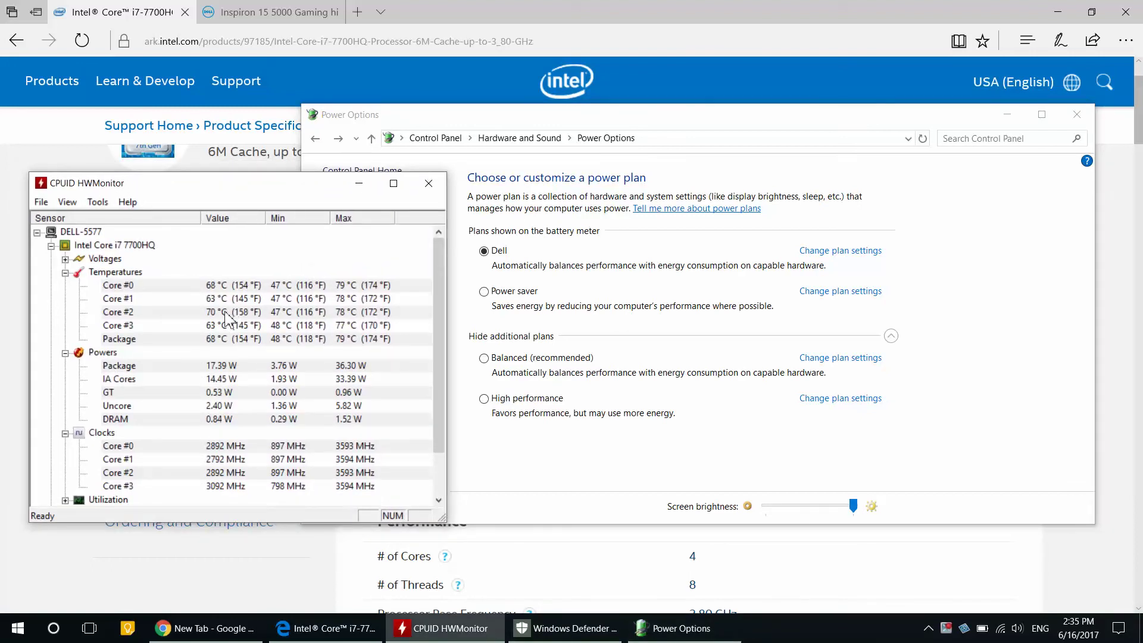
{"action": "left_click", "coordinate": [570, 638]}
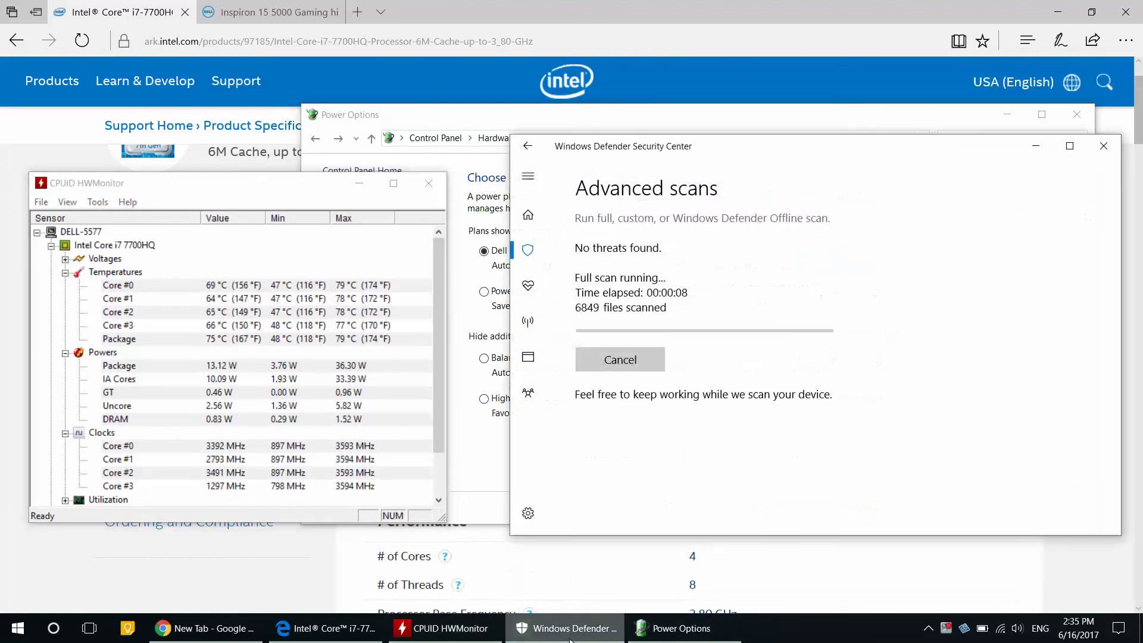
Watch HWMonitor climb to about 3492 MHz and 19.32 W under the Dell plan, briefly checking scan progress.
{"action": "left_click", "coordinate": [569, 638]}
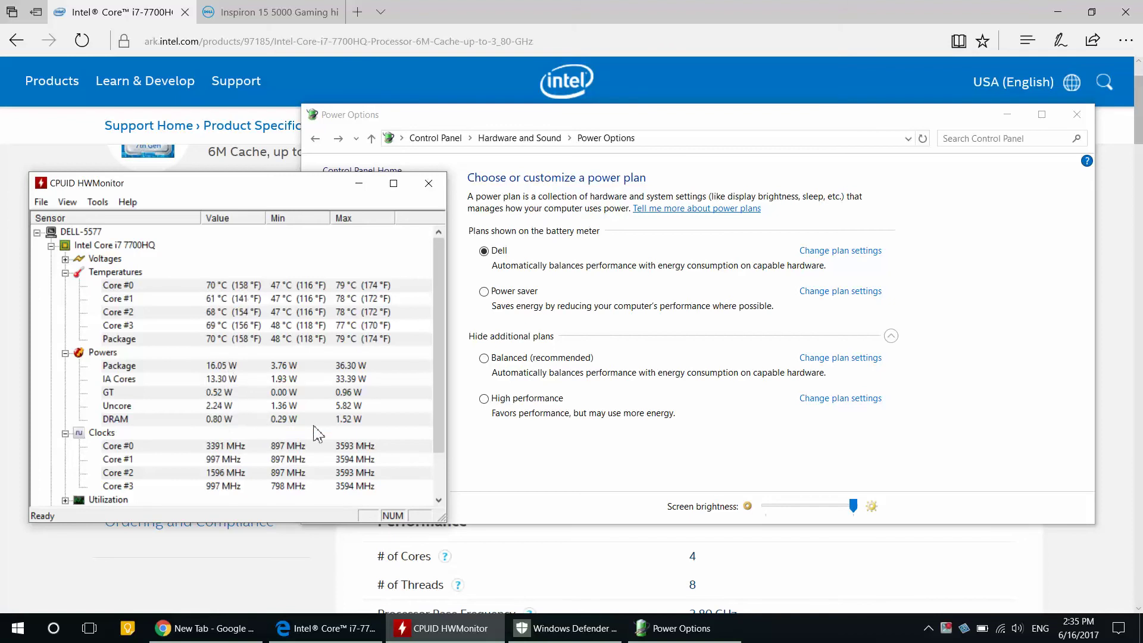
{"action": "left_click", "coordinate": [565, 627]}
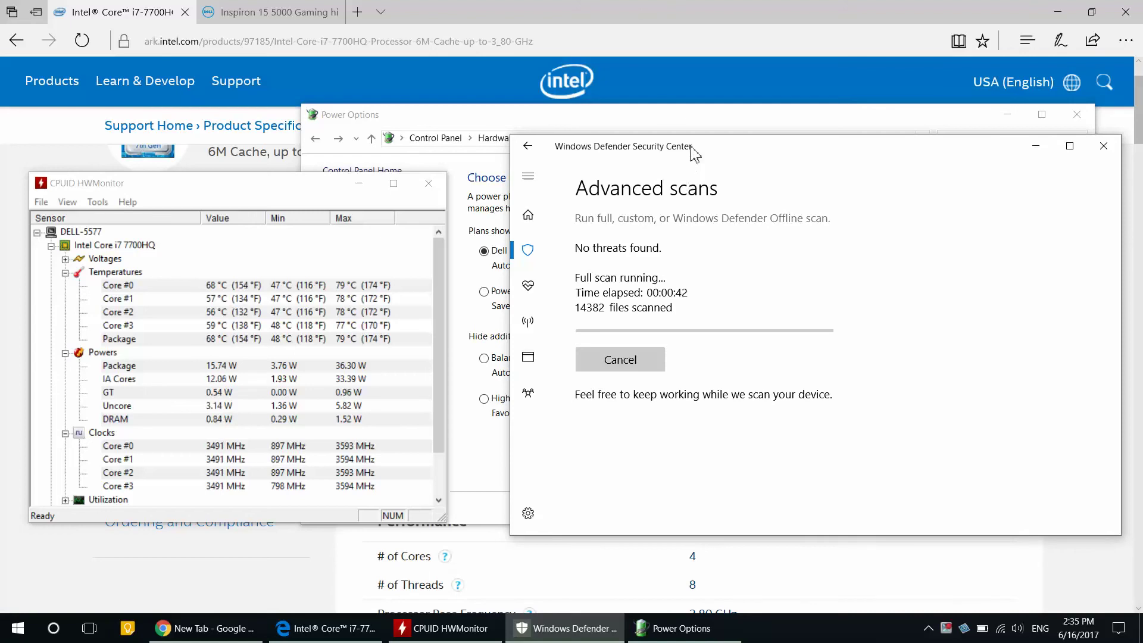
{"action": "left_click_drag", "start_coordinate": [694, 152], "coordinate": [684, 168]}
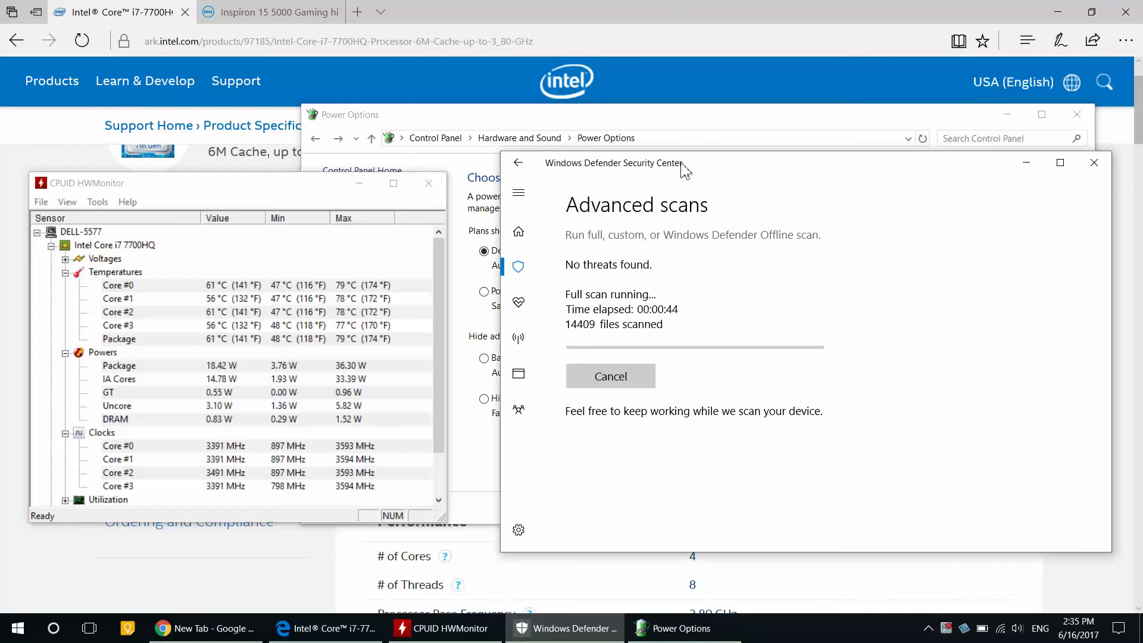
{"action": "left_click", "coordinate": [589, 631]}
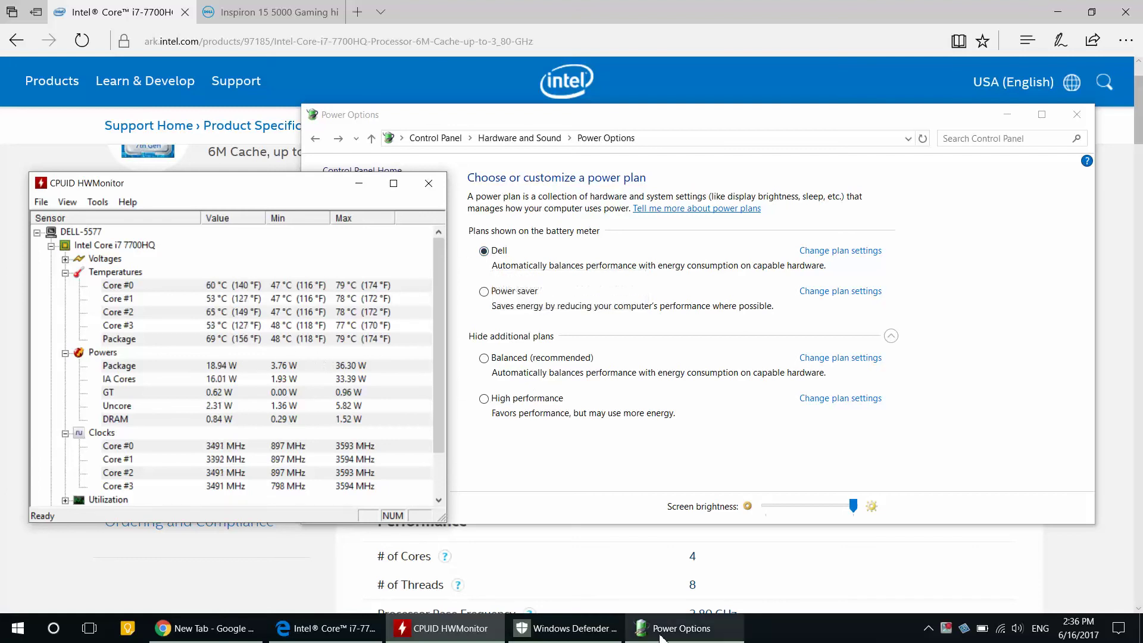
Switch to the Power saver plan and bring HWMonitor in front of the plan list.
{"action": "left_click", "coordinate": [483, 291]}
{"action": "left_click", "coordinate": [223, 200]}
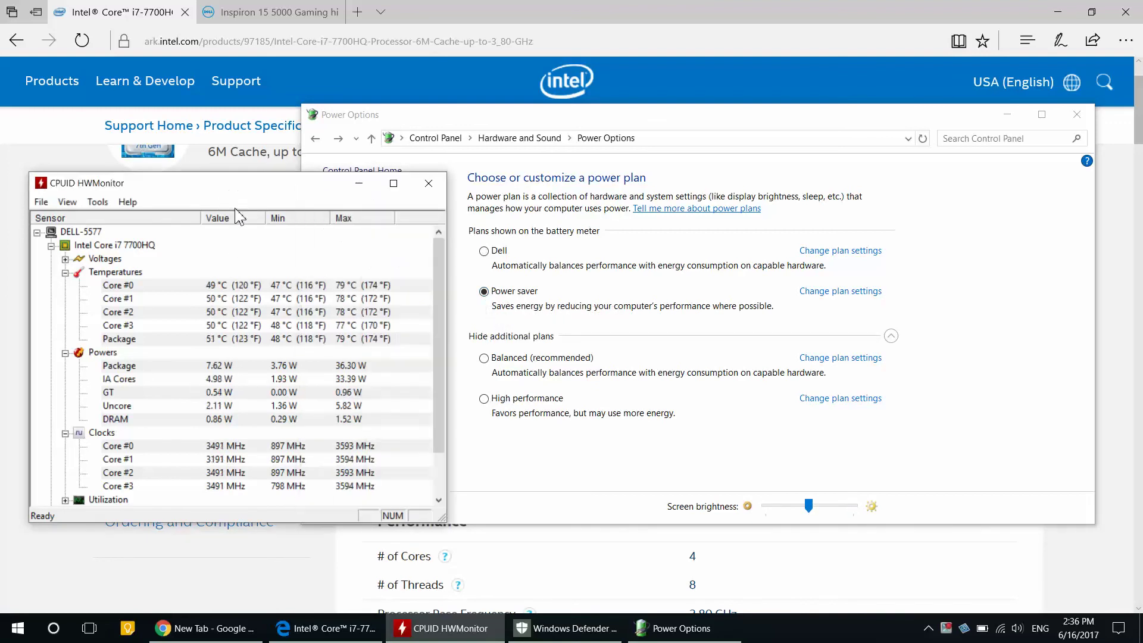
{"action": "left_click_drag", "start_coordinate": [316, 189], "coordinate": [304, 185]}
Highlight Core #0 near 50 °C, 5.76 W package power and roughly 1 GHz clocks, then check Defender.
{"action": "left_click", "coordinate": [336, 282]}
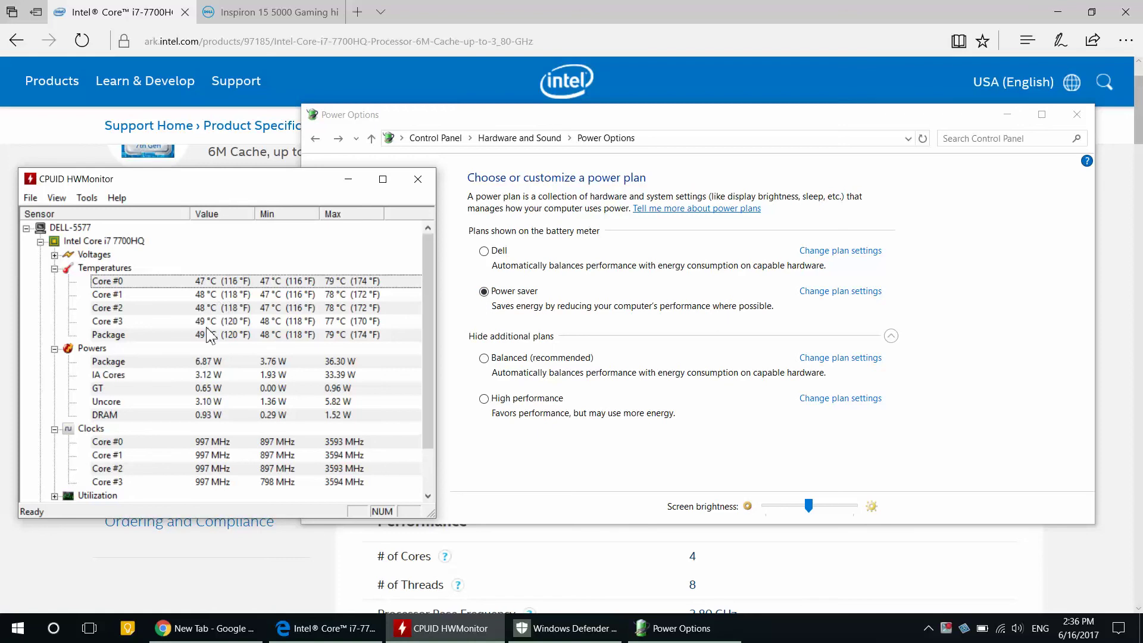
{"action": "left_click", "coordinate": [204, 363]}
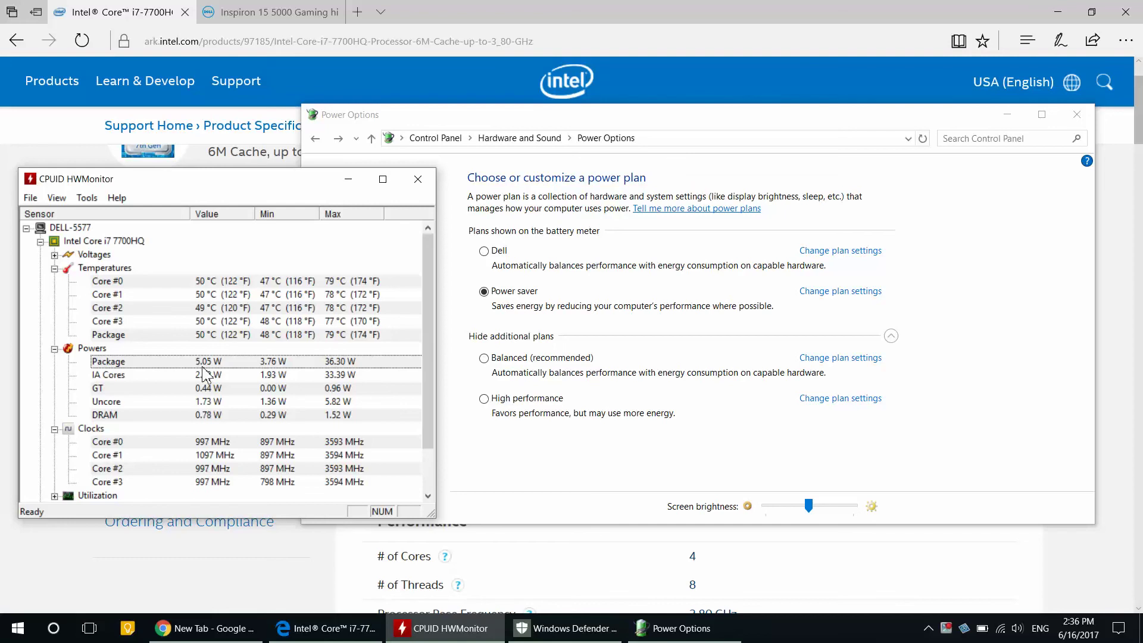
{"action": "left_click", "coordinate": [205, 443]}
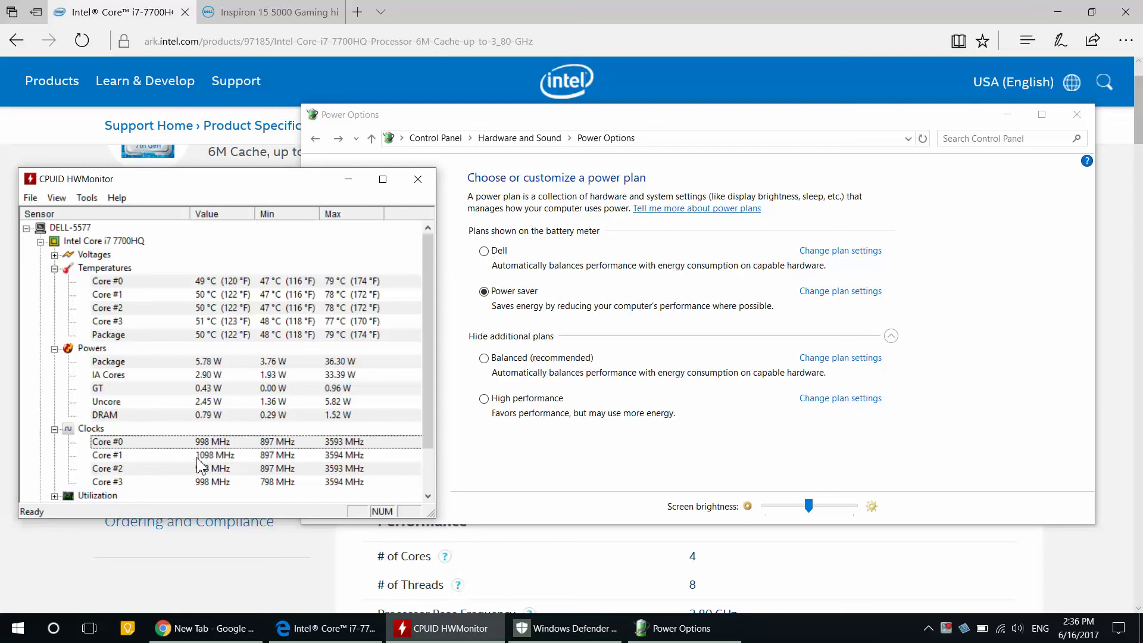
{"action": "left_click", "coordinate": [209, 283]}
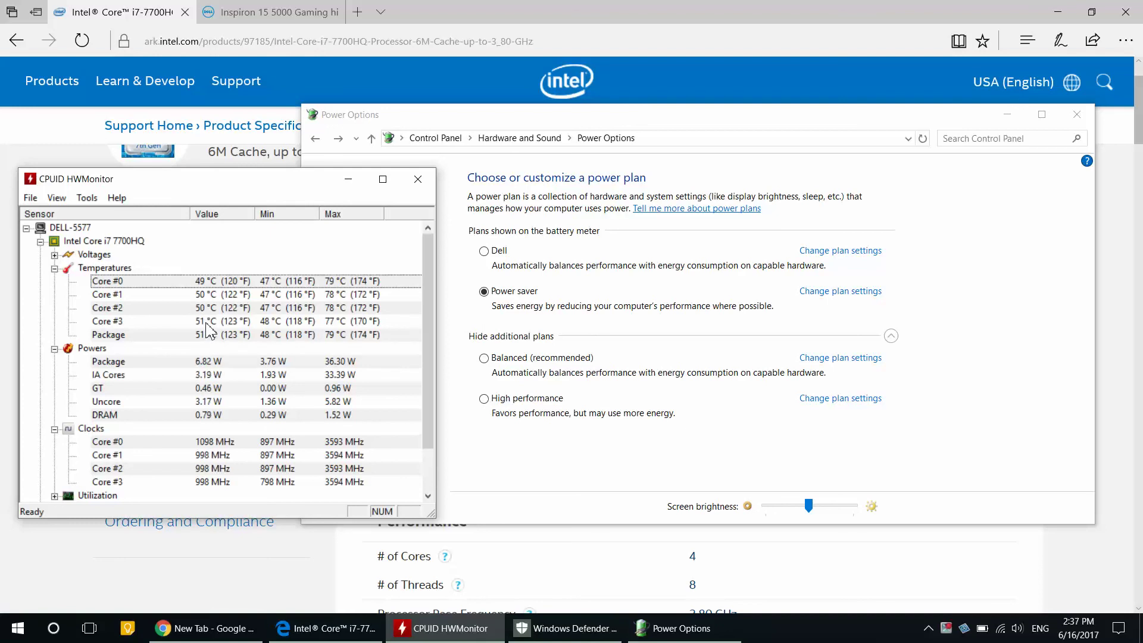
{"action": "left_click", "coordinate": [565, 628]}
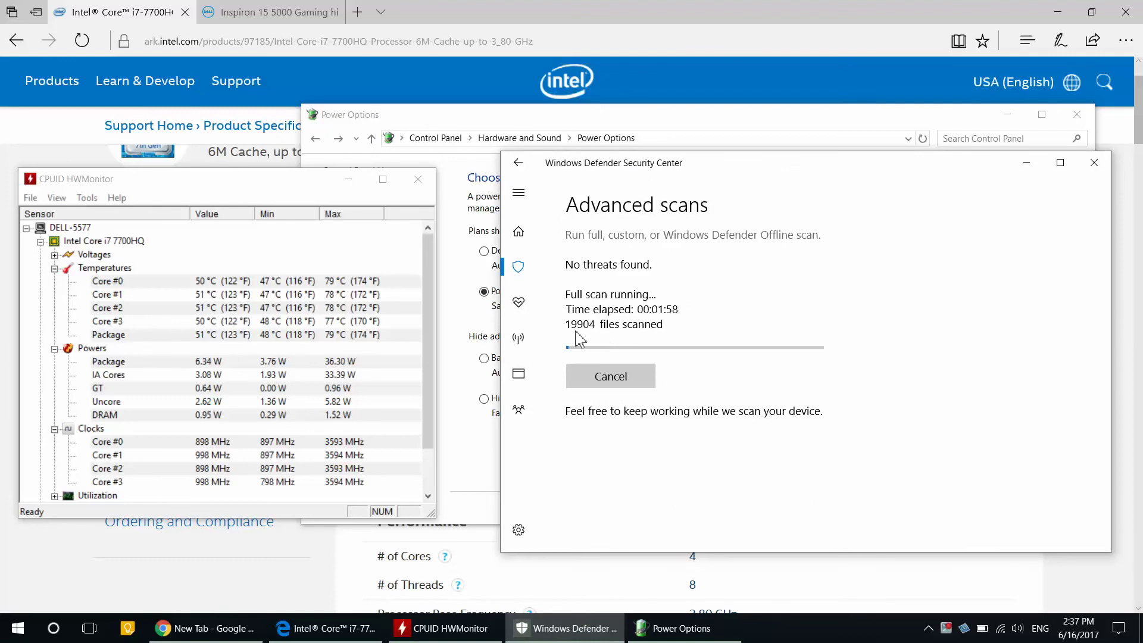
{"action": "left_click", "coordinate": [1025, 163]}
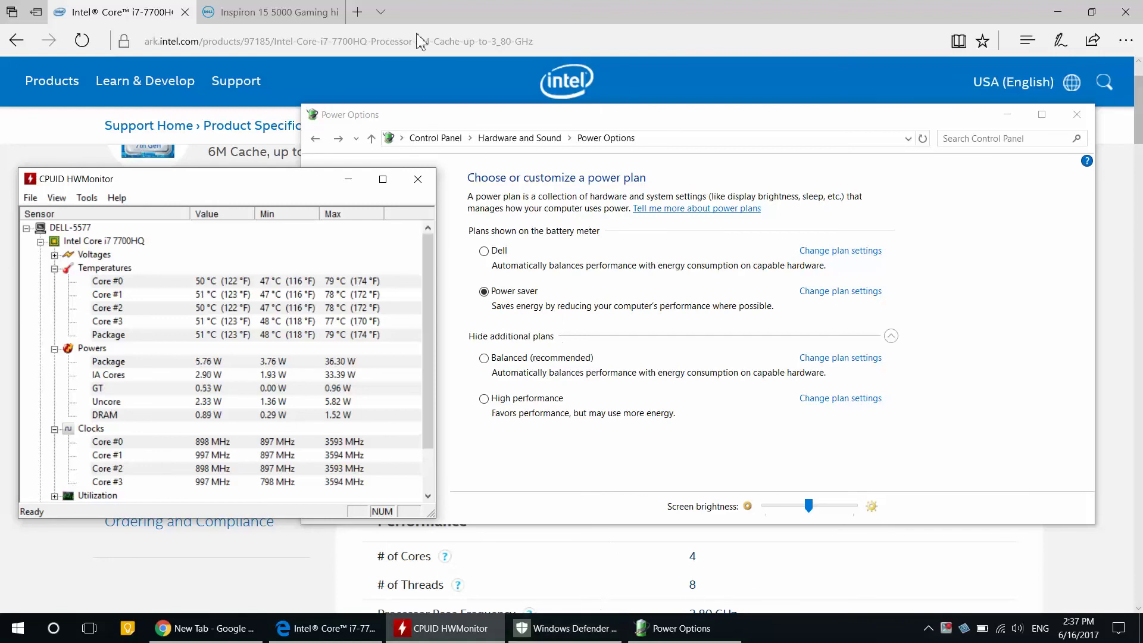
Glance at the Inspiron 15 5000 Gaming page, return to the Intel i7-7700HQ specs, and keep HWMonitor visible.
{"action": "left_click", "coordinate": [263, 10]}
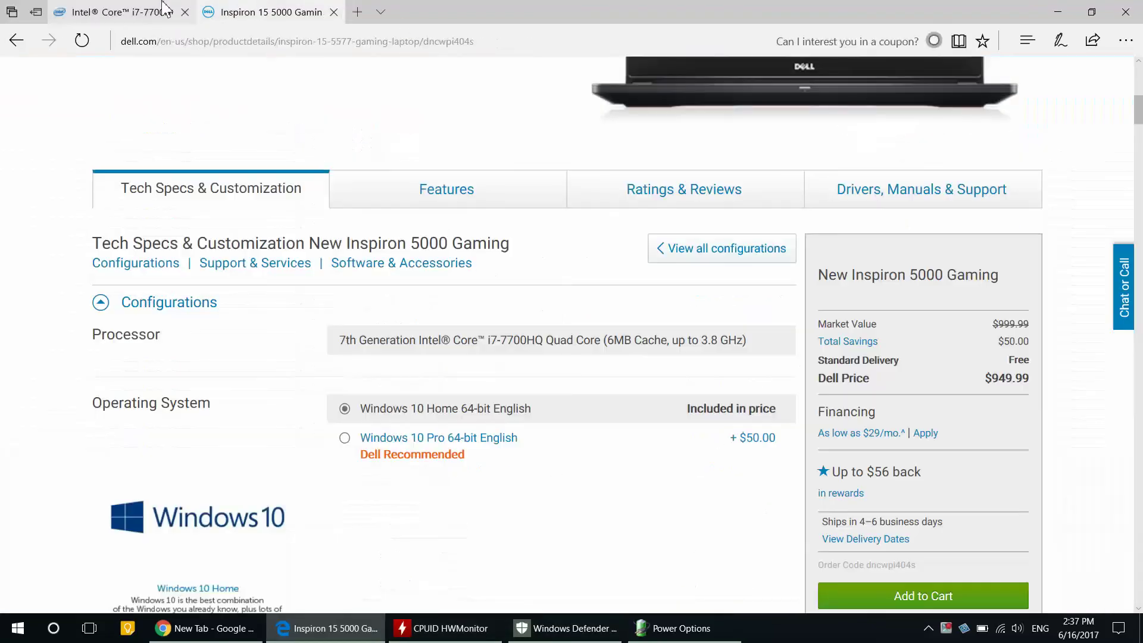
{"action": "key", "text": "ctrl+Tab"}
{"action": "key", "text": "ctrl+Tab"}
{"action": "key", "text": "ctrl+Tab"}
{"action": "key", "text": "ctrl+Tab"}
{"action": "key", "text": "ctrl+Tab"}
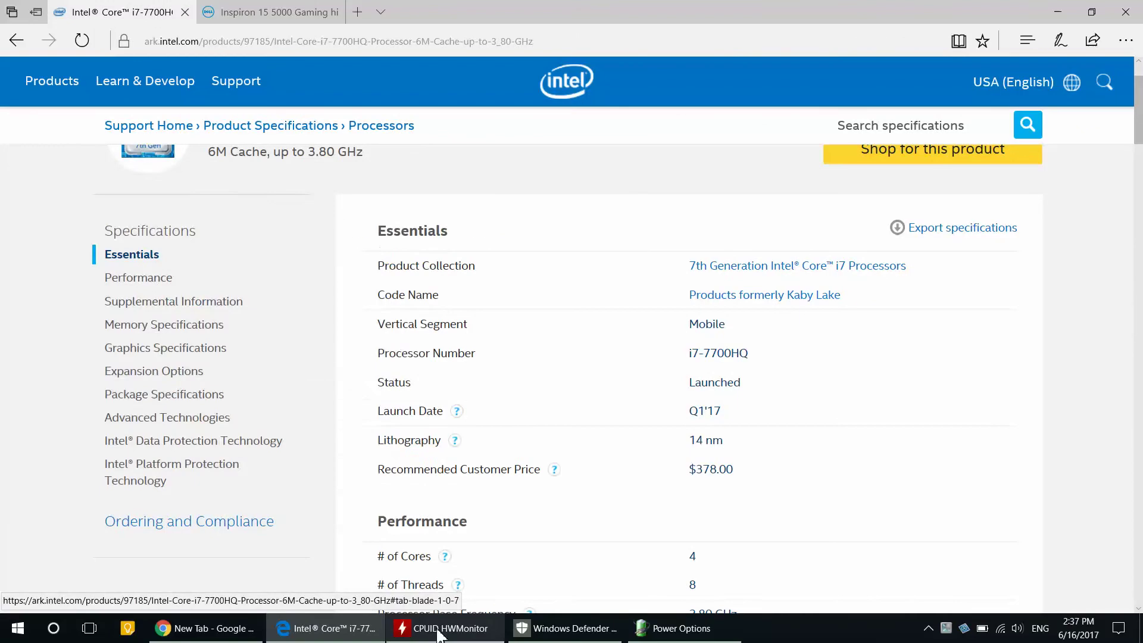
{"action": "left_click", "coordinate": [438, 631]}
{"action": "left_click", "coordinate": [563, 628]}
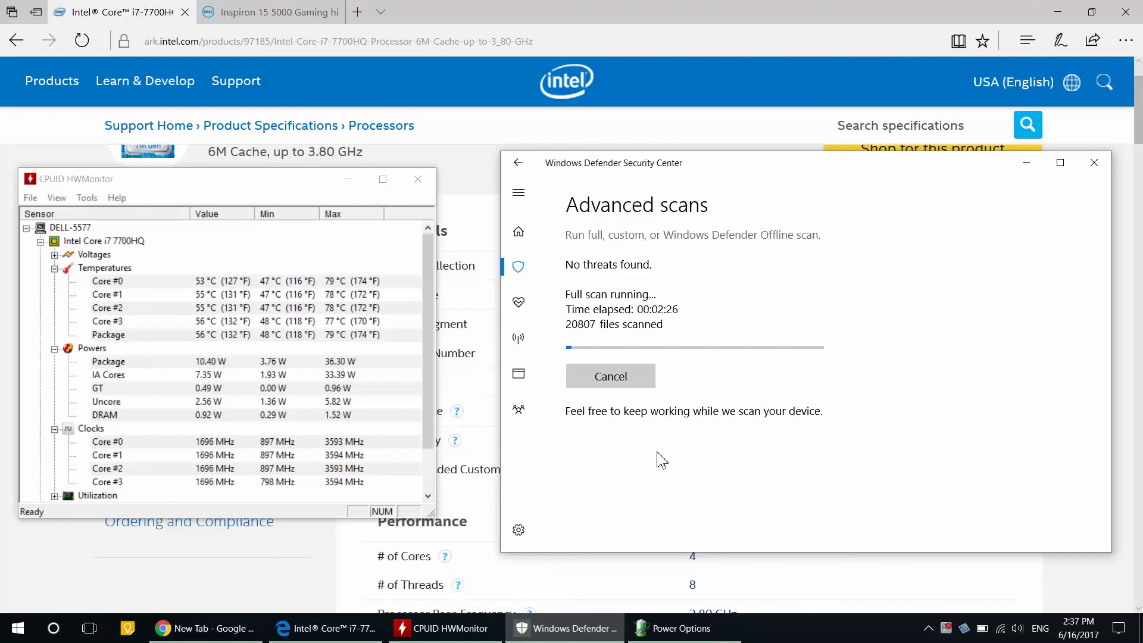
{"action": "left_click", "coordinate": [570, 635]}
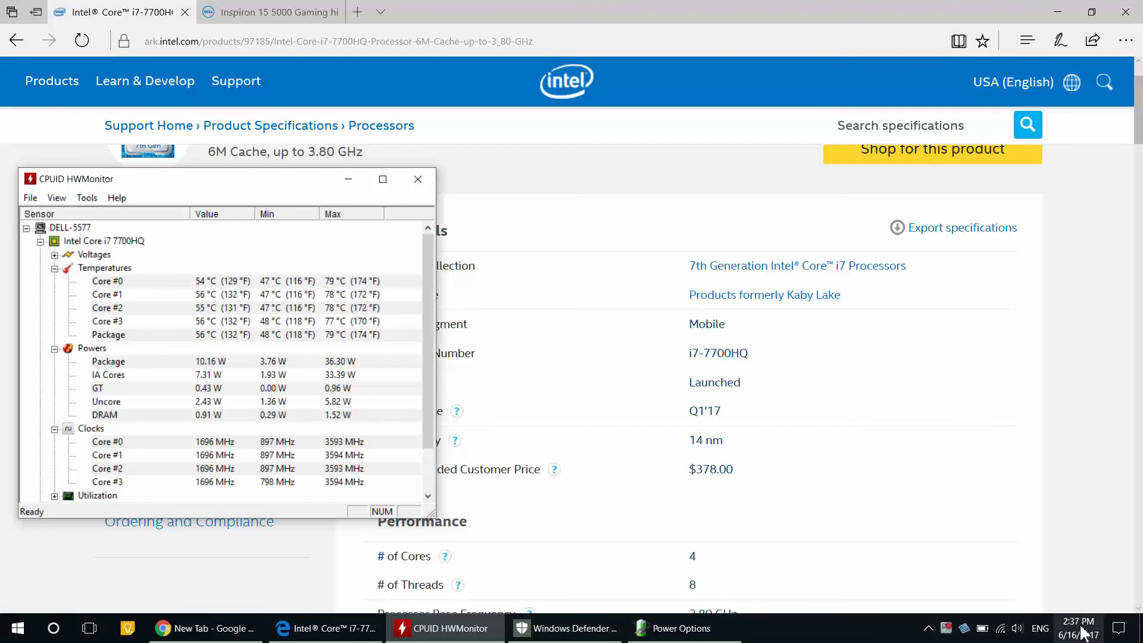
{"action": "left_click", "coordinate": [1107, 632]}
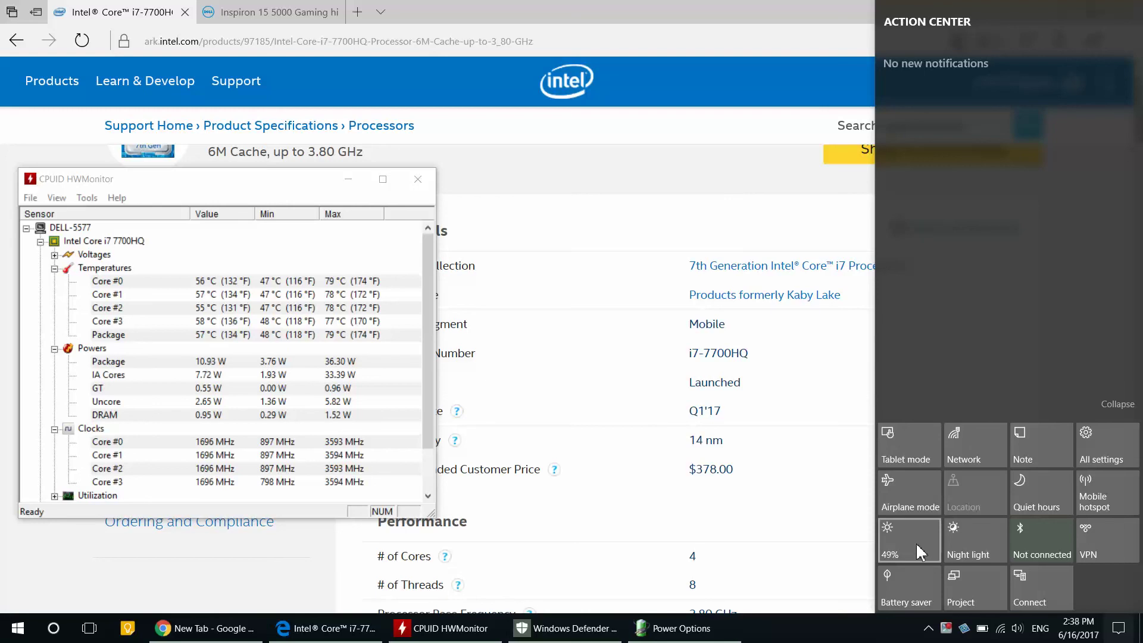
{"action": "left_click", "coordinate": [808, 637]}
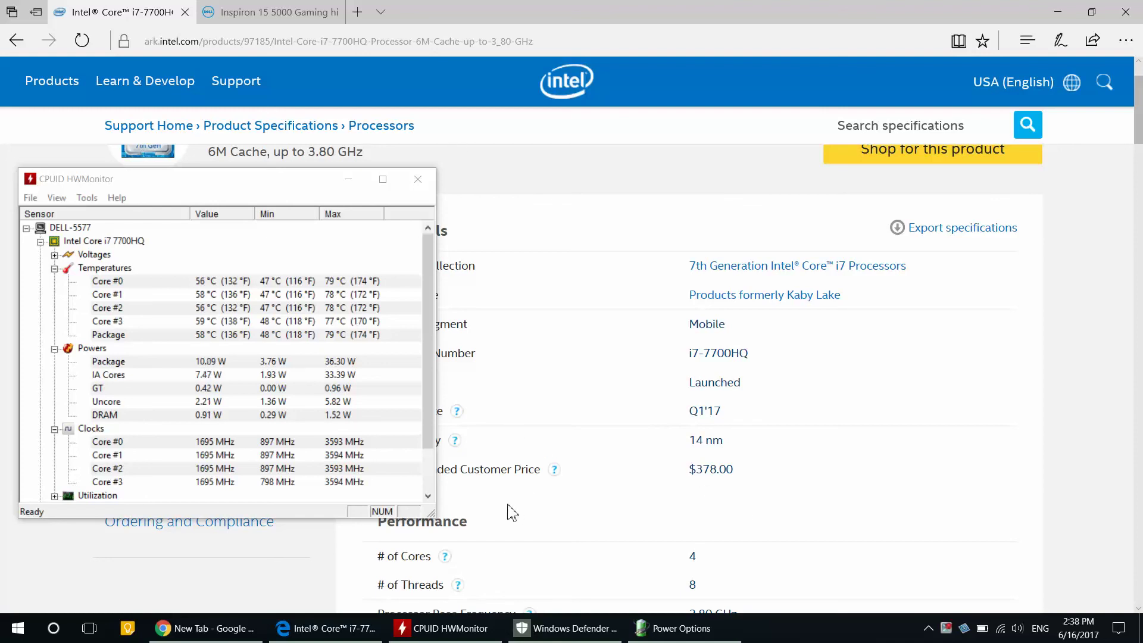
Show Power saver still active beside HWMonitor and point out Core #1 and Core #2 at 1695 MHz.
{"action": "left_click", "coordinate": [669, 628]}
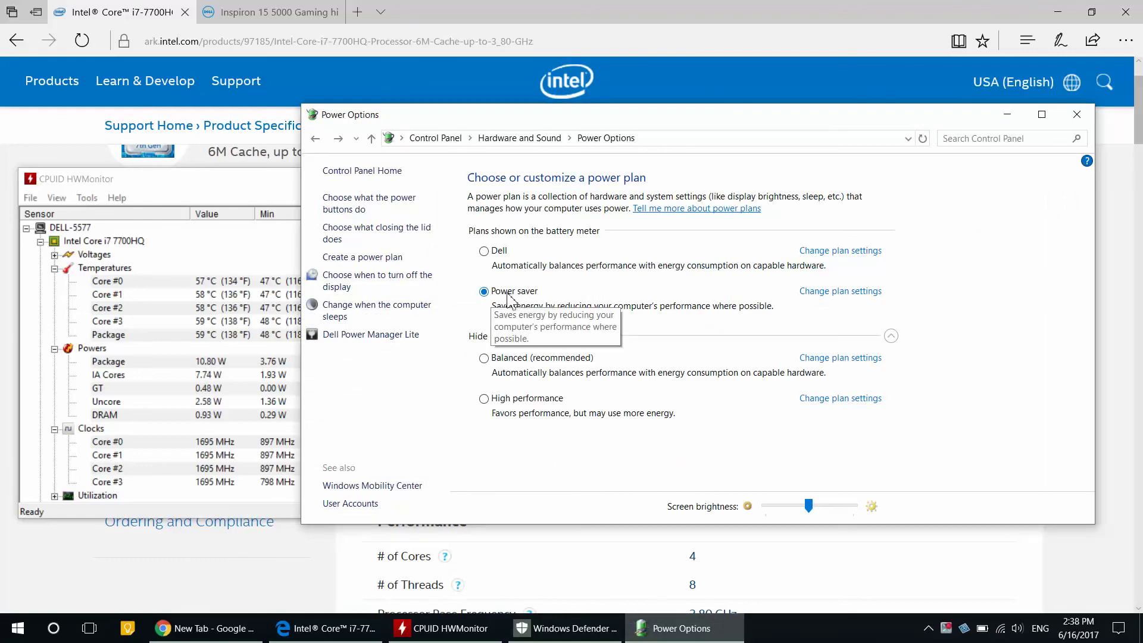
{"action": "left_click_drag", "start_coordinate": [245, 179], "coordinate": [267, 175]}
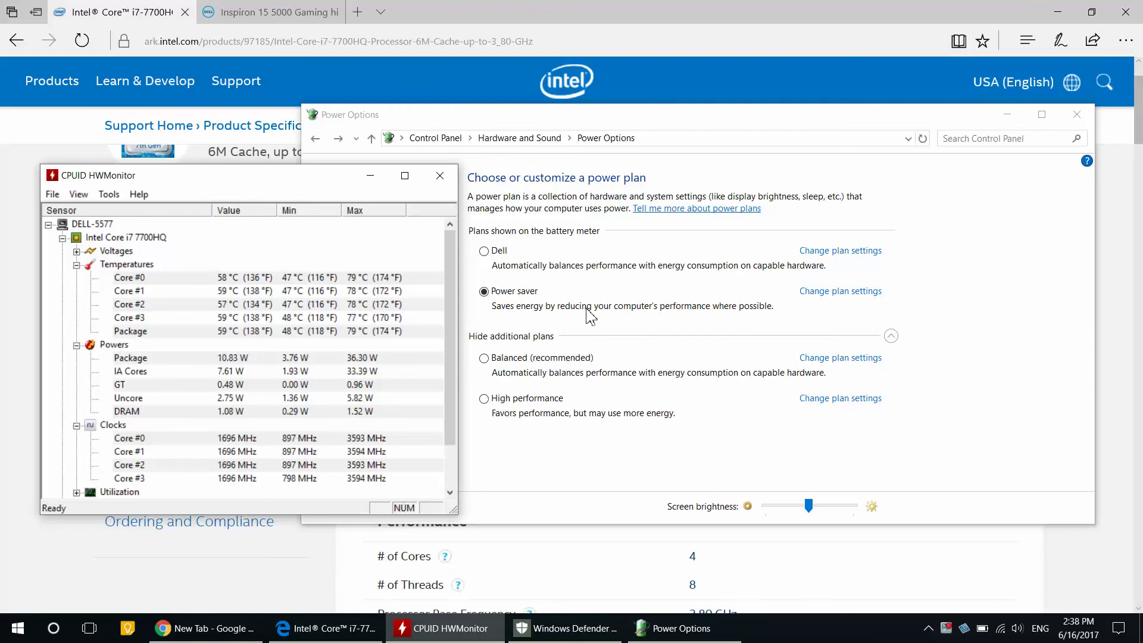
{"action": "left_click", "coordinate": [233, 453]}
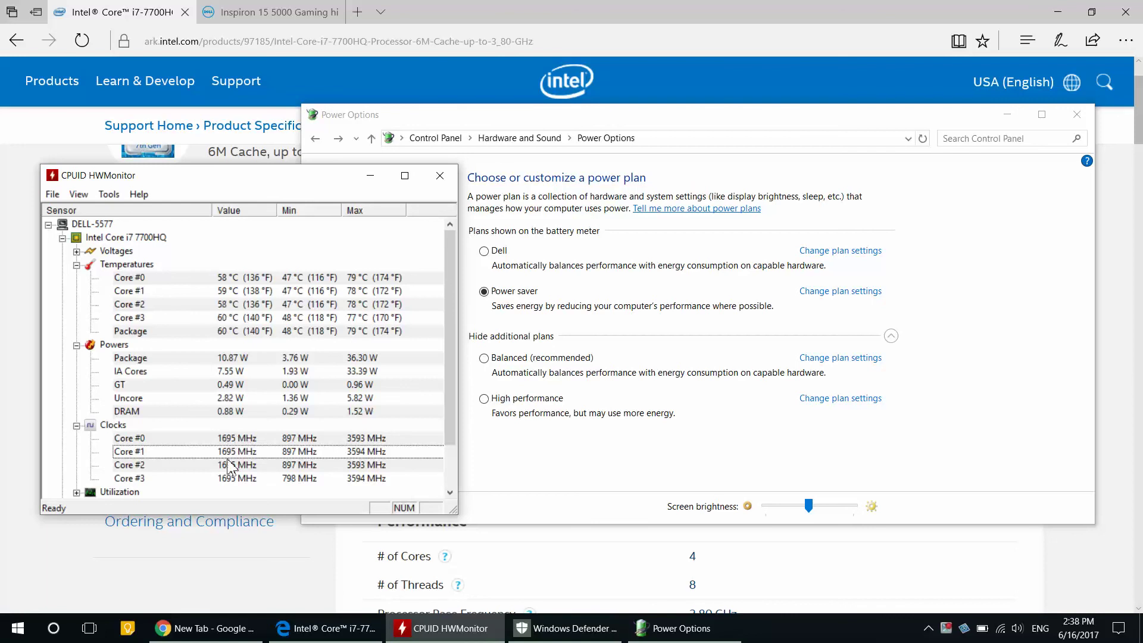
{"action": "left_click", "coordinate": [231, 469]}
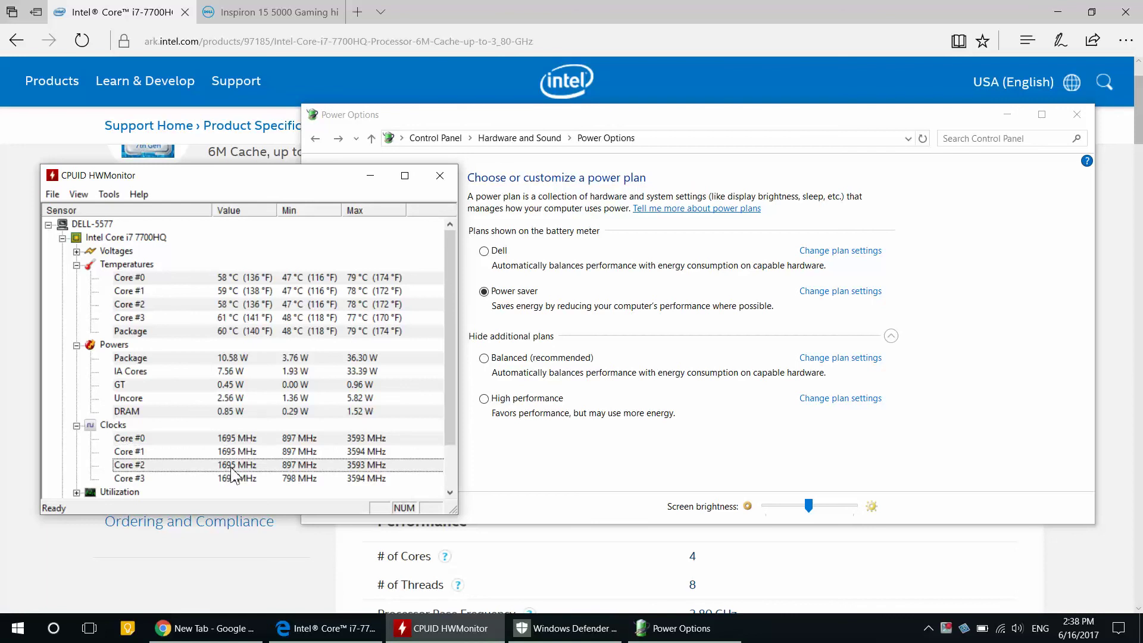